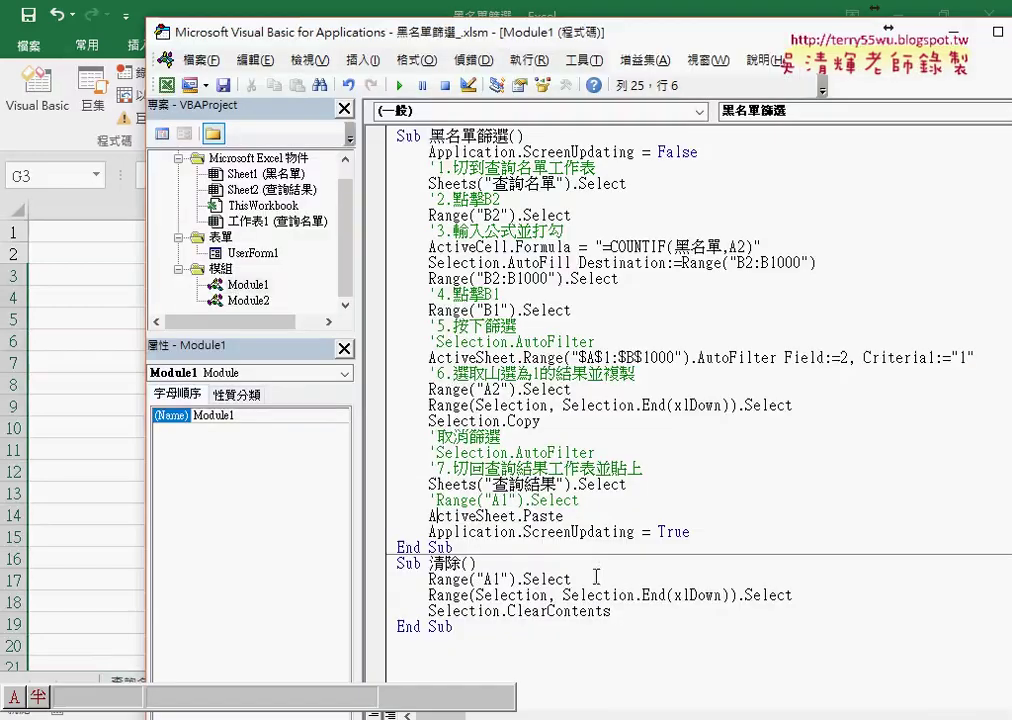
Replace the commented A1 line with an indented copy of Range("B2").Select changed to Range("A1").Select
click(612, 630)
click(373, 492)
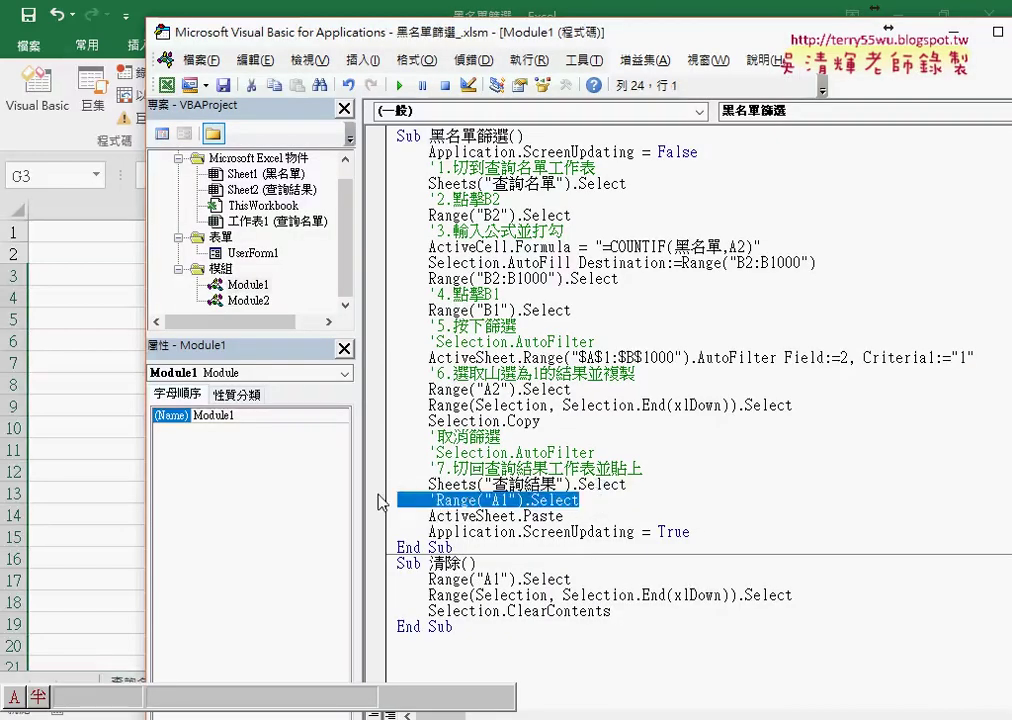
key(Delete)
mouse_move(571, 215)
mouse_down()
mouse_move(430, 215)
mouse_move(437, 508)
mouse_move(430, 500)
mouse_up()
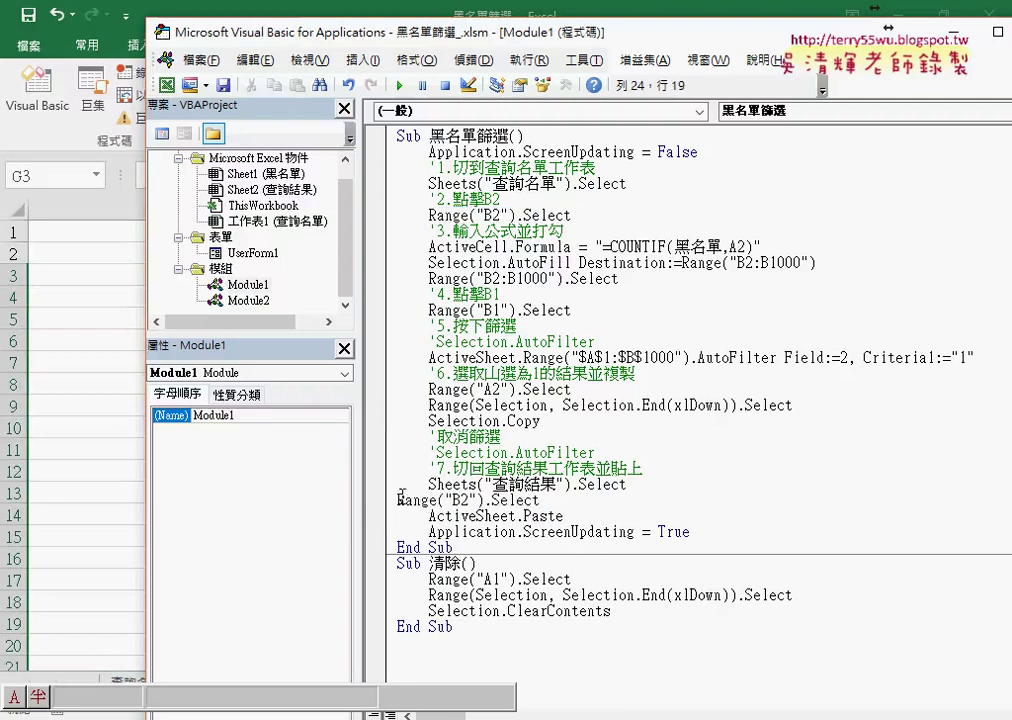
key(Tab)
click(479, 500)
double_click(483, 500)
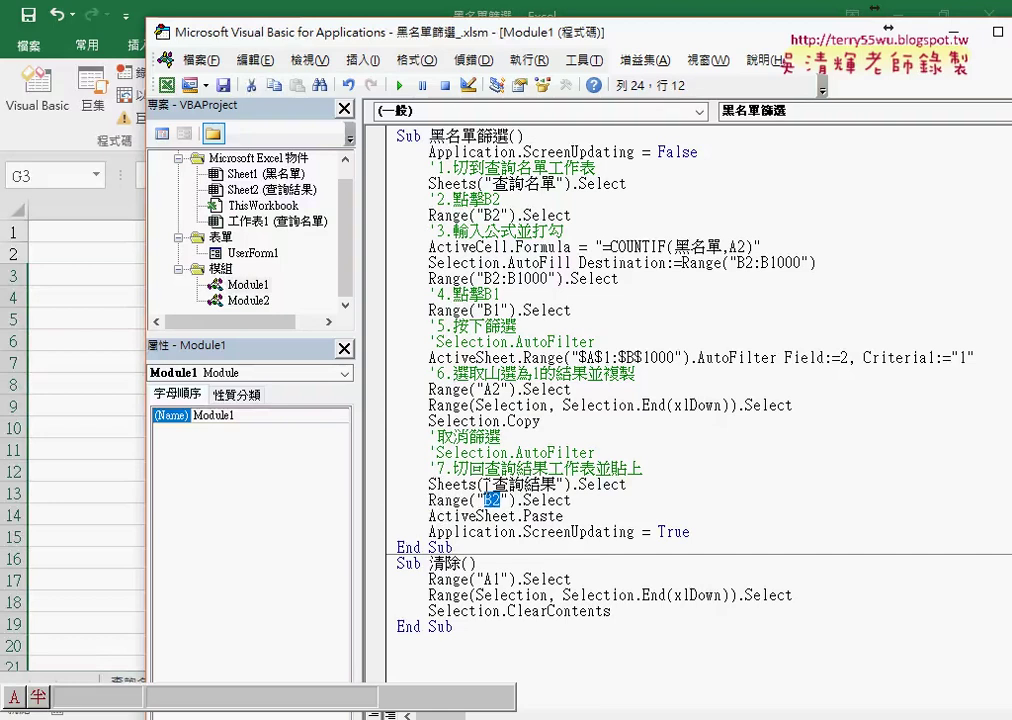
text(A1)
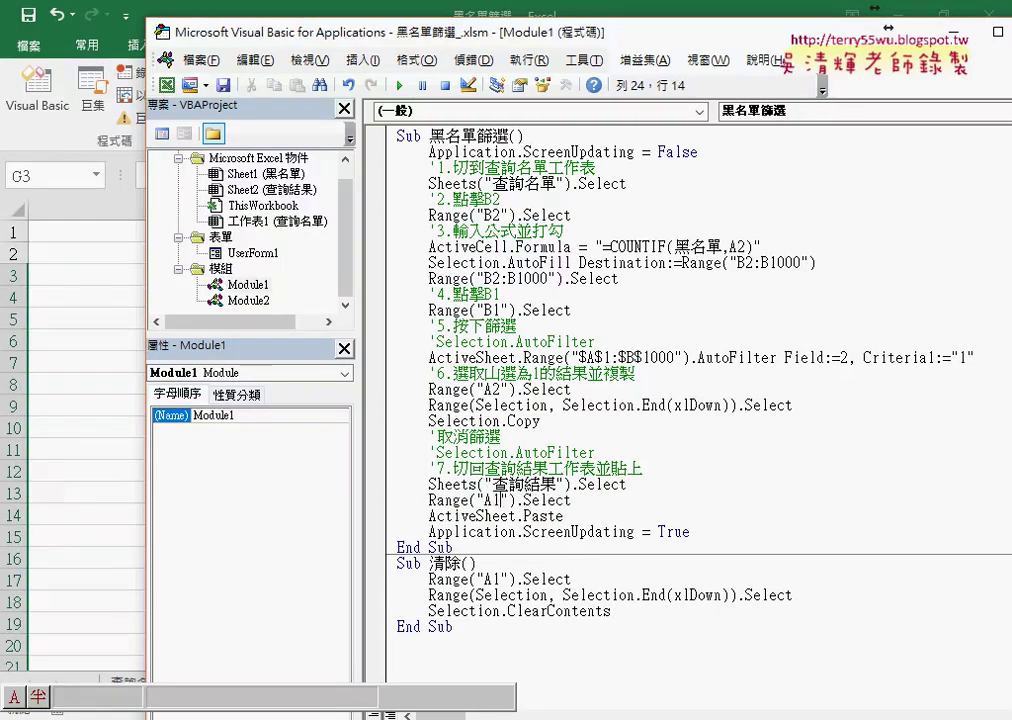
drag(571, 500, 429, 500)
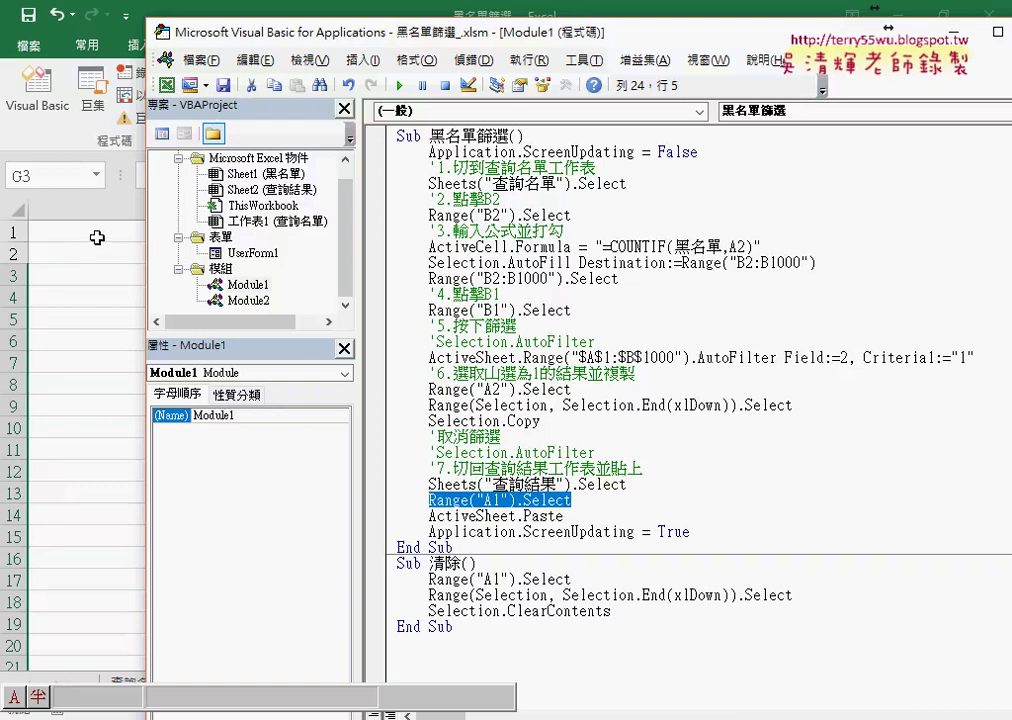
Review the three lines that paste into 查詢結果, then move to the 清除 macro's first line
double_click(543, 516)
drag(563, 516, 397, 480)
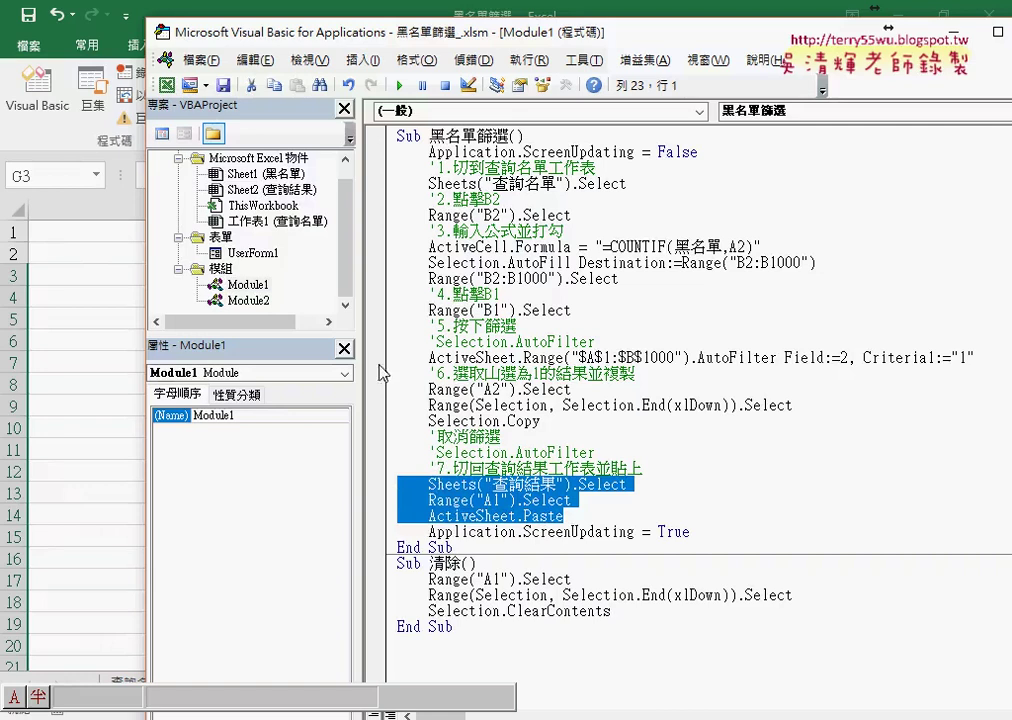
click(543, 390)
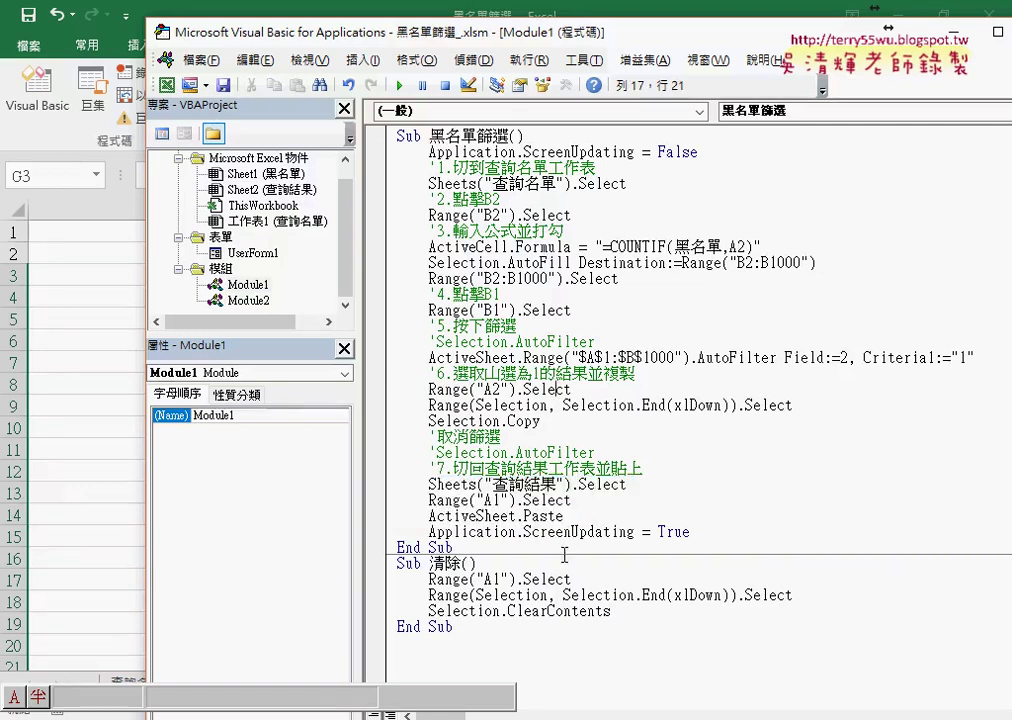
click(550, 596)
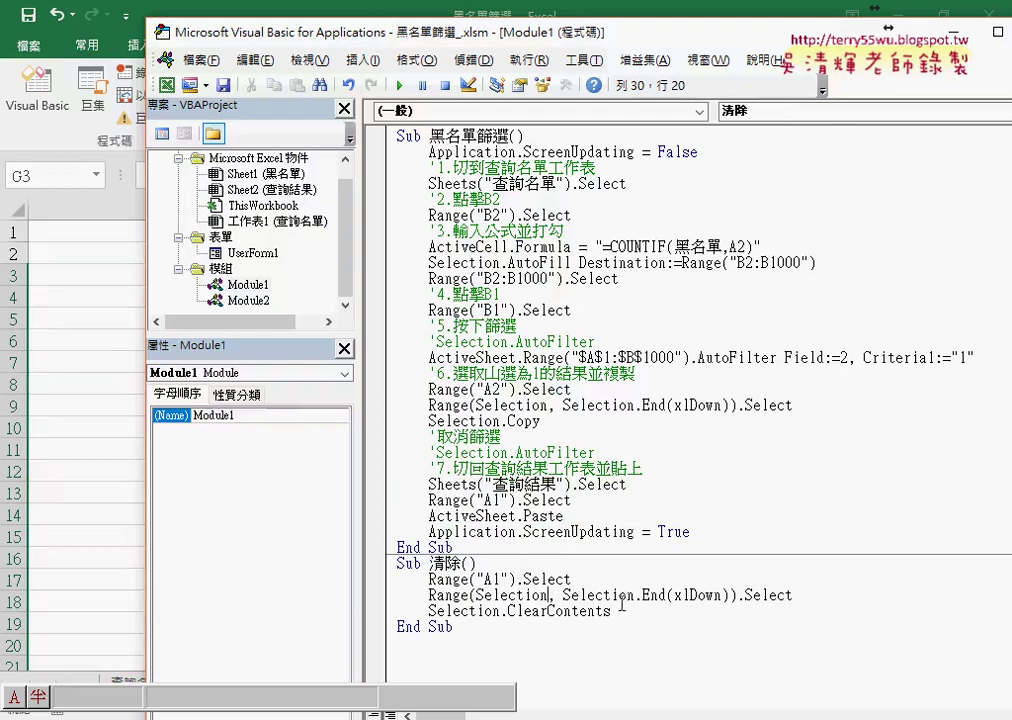
key(super+space)
click(452, 627)
click(459, 579)
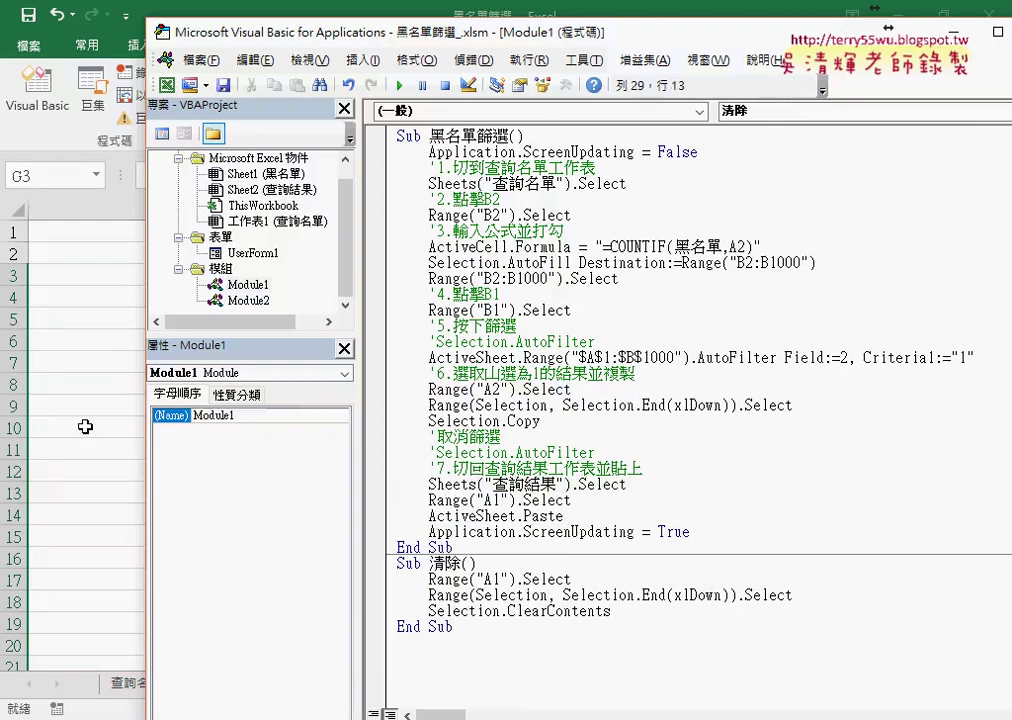
Run the 黑名單篩選 button, then the 清除 button to empty column A
click(142, 424)
click(385, 263)
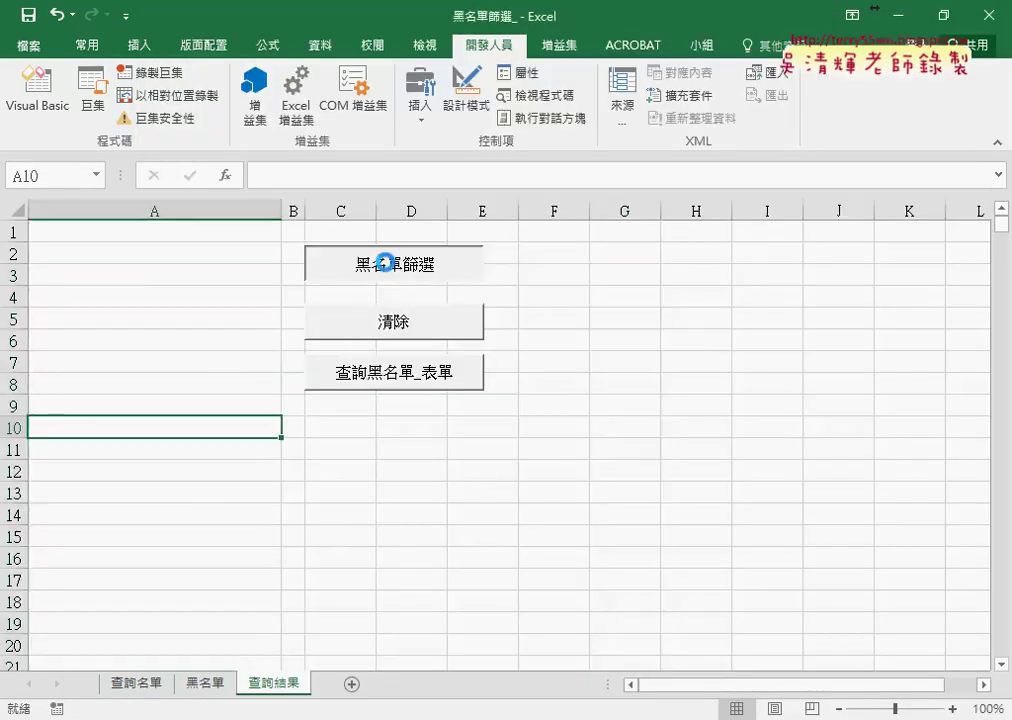
click(406, 325)
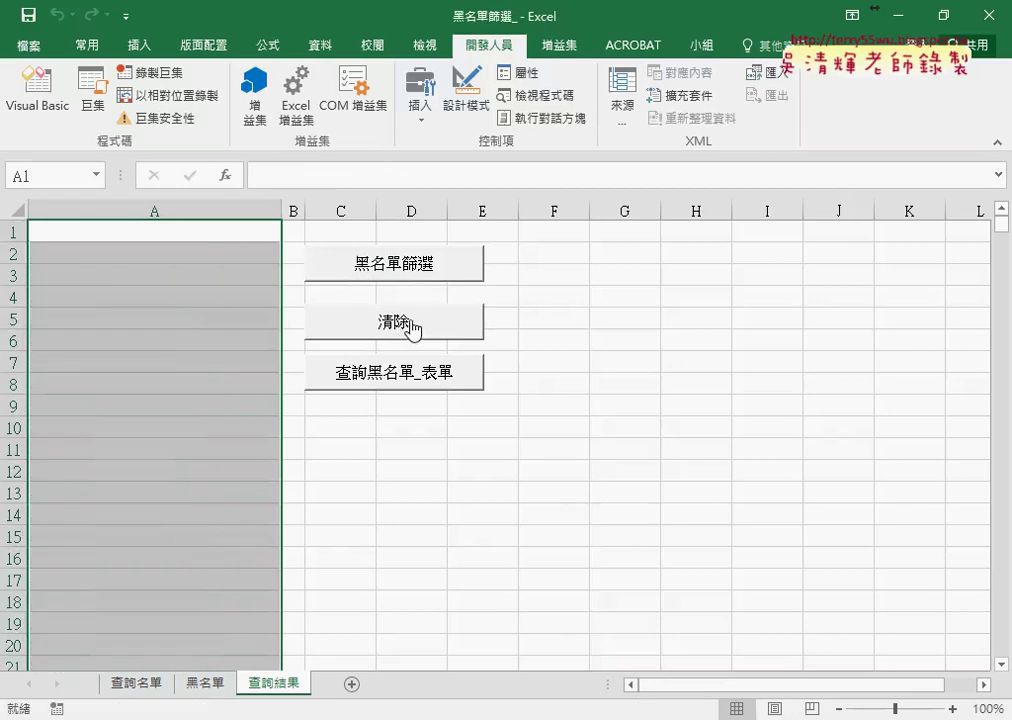
Open the code of the macro assigned to the 清除 button via 指定巨集 > 編輯
right_click(411, 327)
click(502, 479)
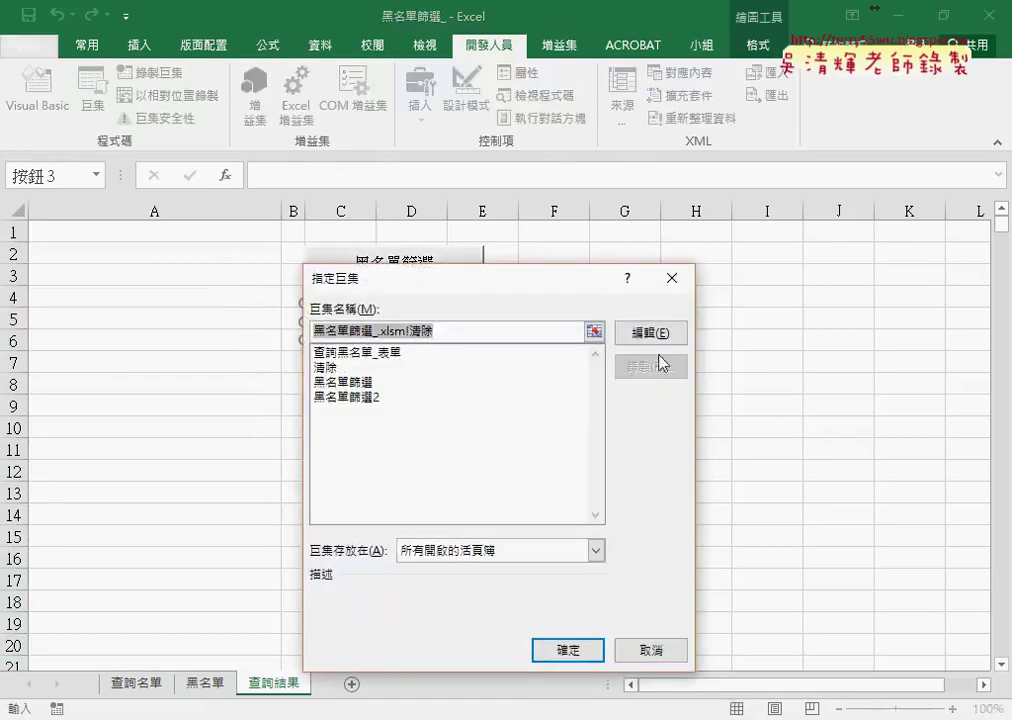
click(651, 332)
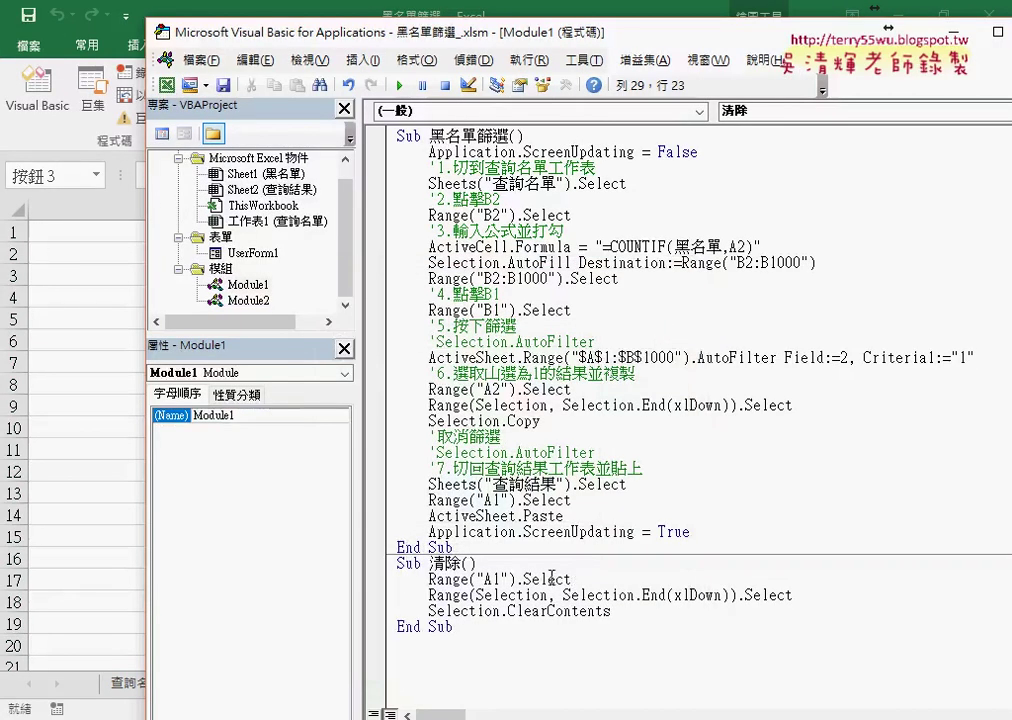
Cut the Select lines from 清除, leaving the single line Range("A:A").ClearContents
click(518, 579)
drag(429, 580, 792, 595)
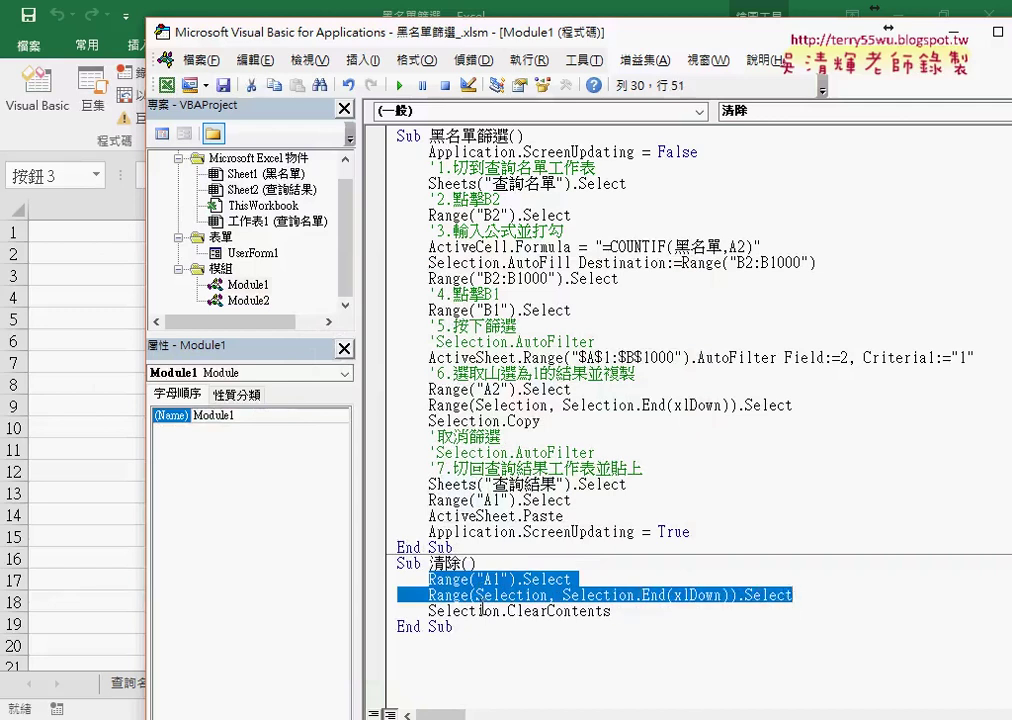
click(452, 610)
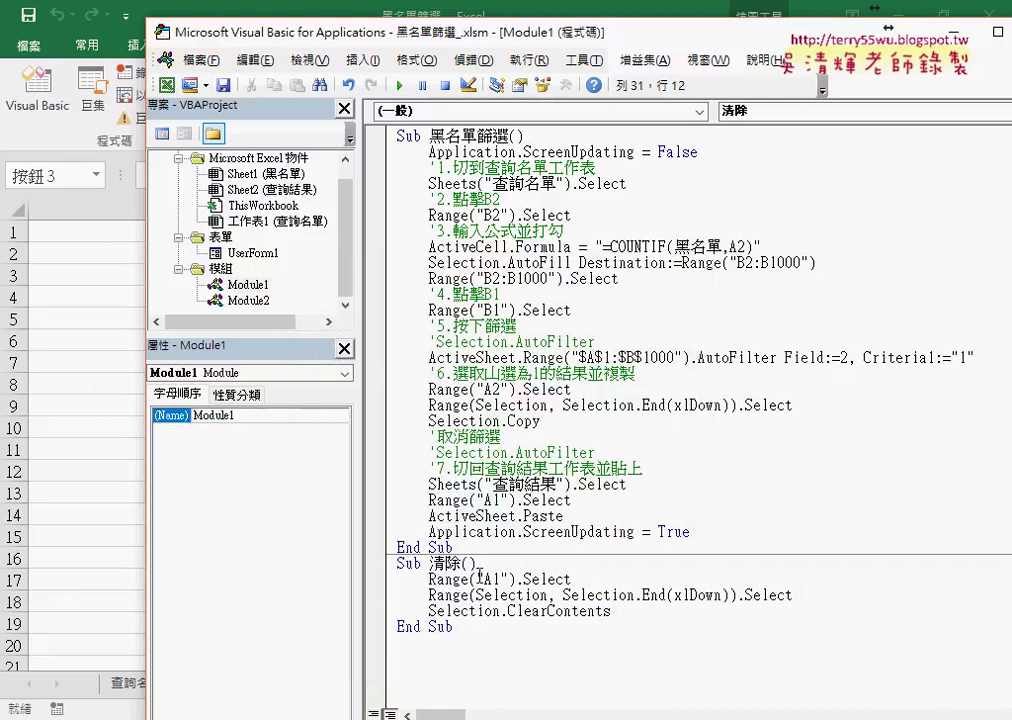
mouse_move(515, 580)
mouse_down()
mouse_move(526, 580)
mouse_move(507, 610)
mouse_up()
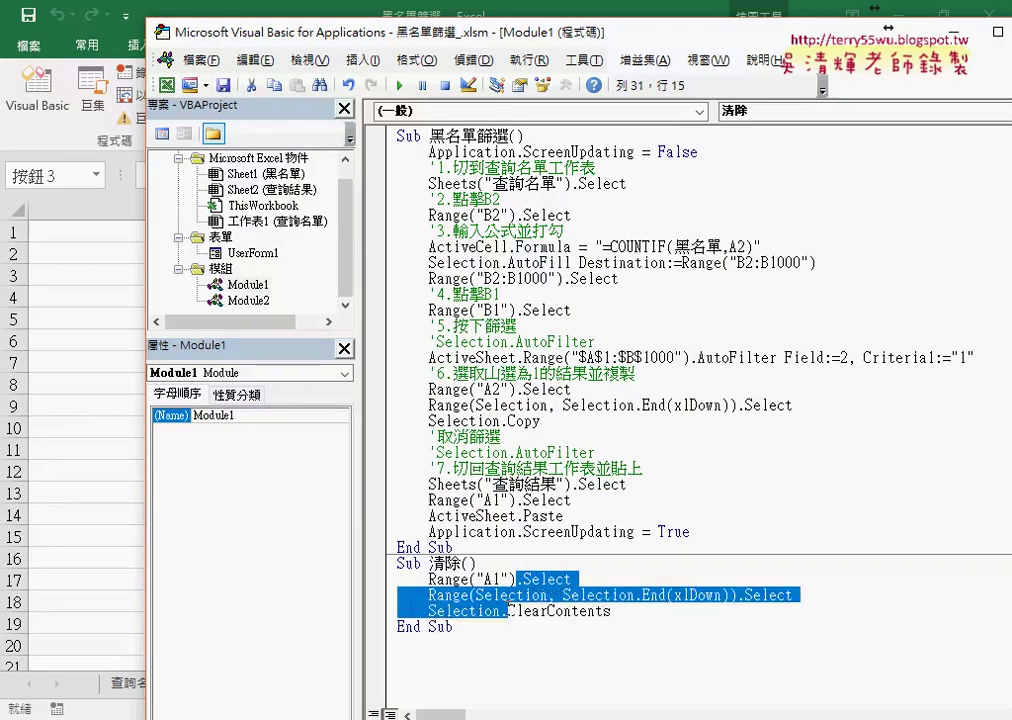
key(Delete)
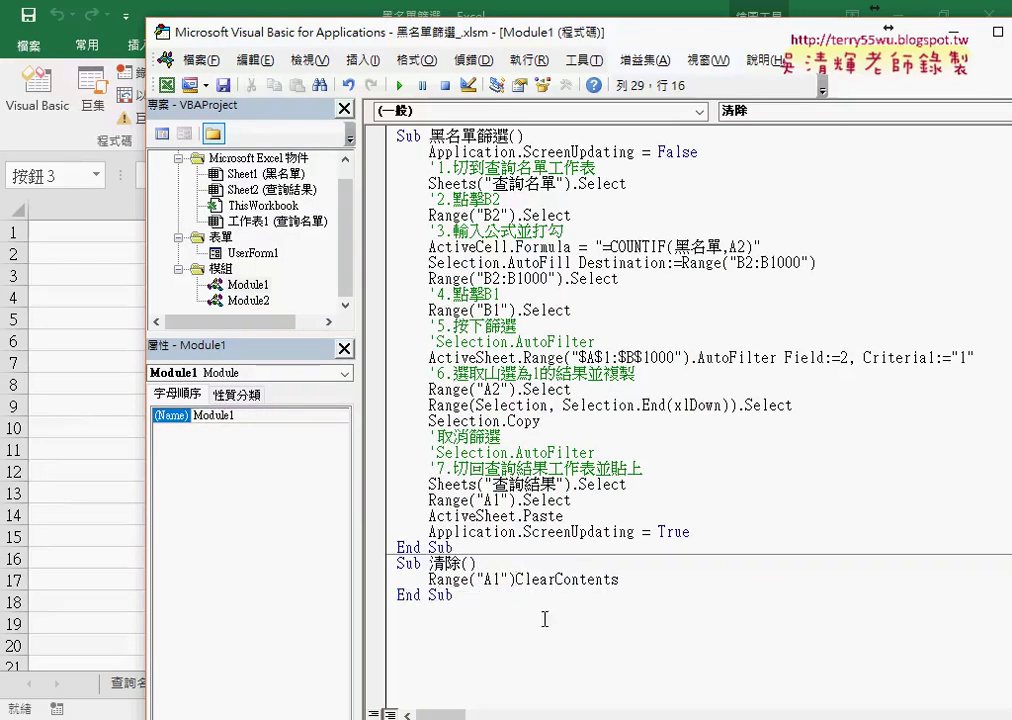
text(.)
key(Left)
key(Left)
key(Left)
key(Left)
key(Delete)
text(:A)
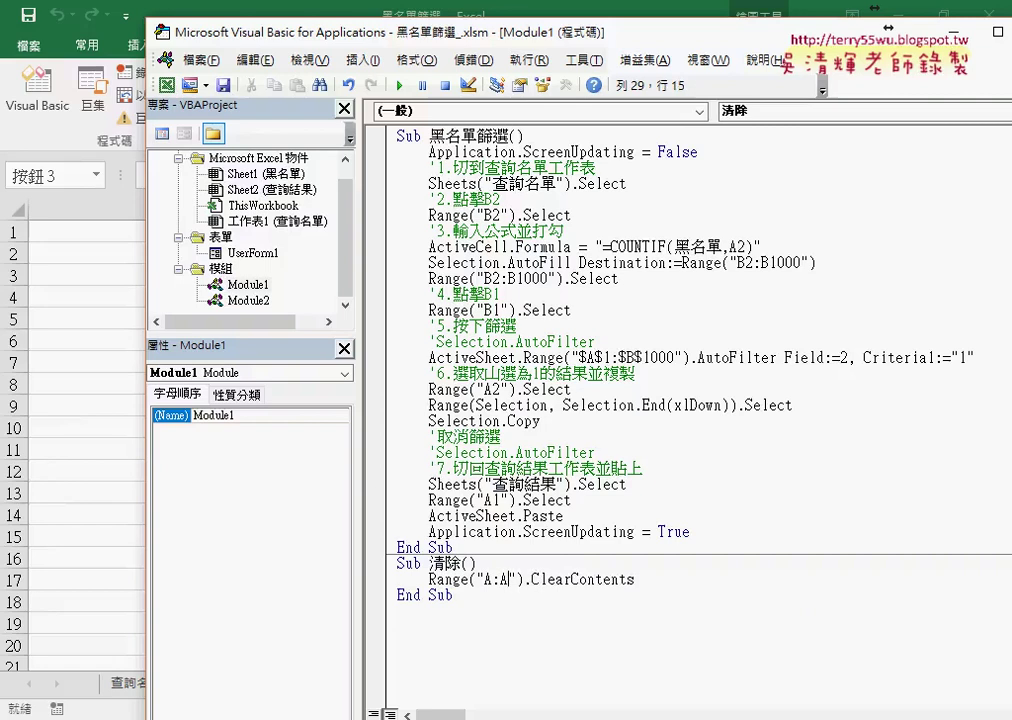
key(Left)
key(Left)
key(Left)
key(Right)
Run 黑名單篩選 to fill column A, then run 清除 with Range("A:A").ClearContents to empty it
click(535, 215)
click(399, 85)
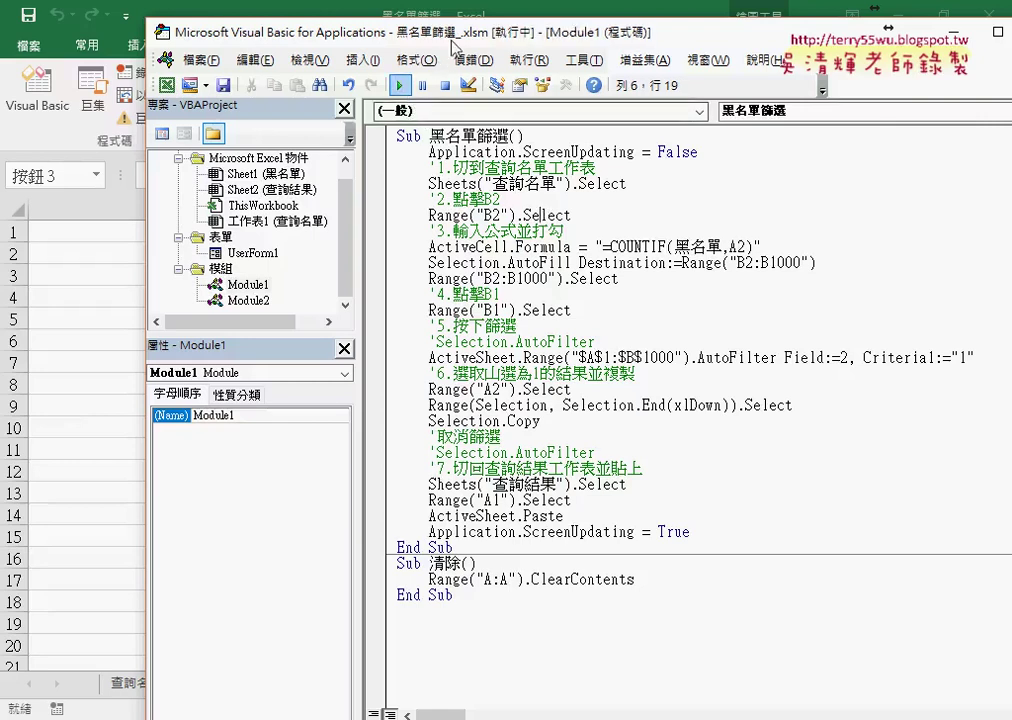
click(523, 579)
mouse_move(460, 32)
mouse_down()
mouse_move(716, 23)
mouse_move(620, 23)
mouse_up()
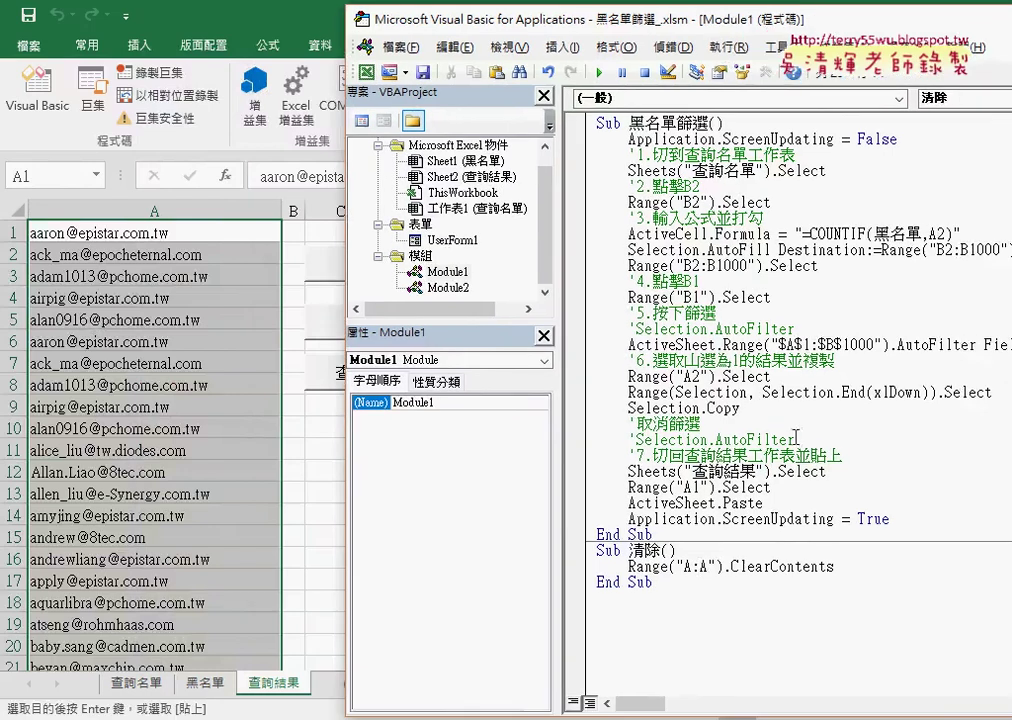
click(602, 74)
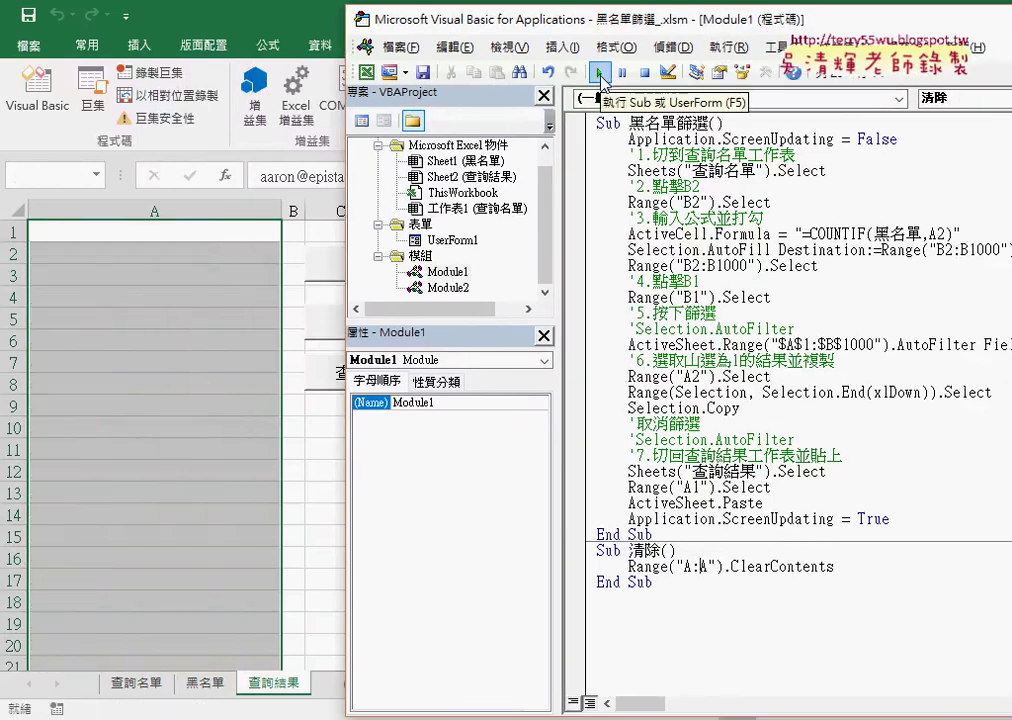
drag(628, 566, 724, 566)
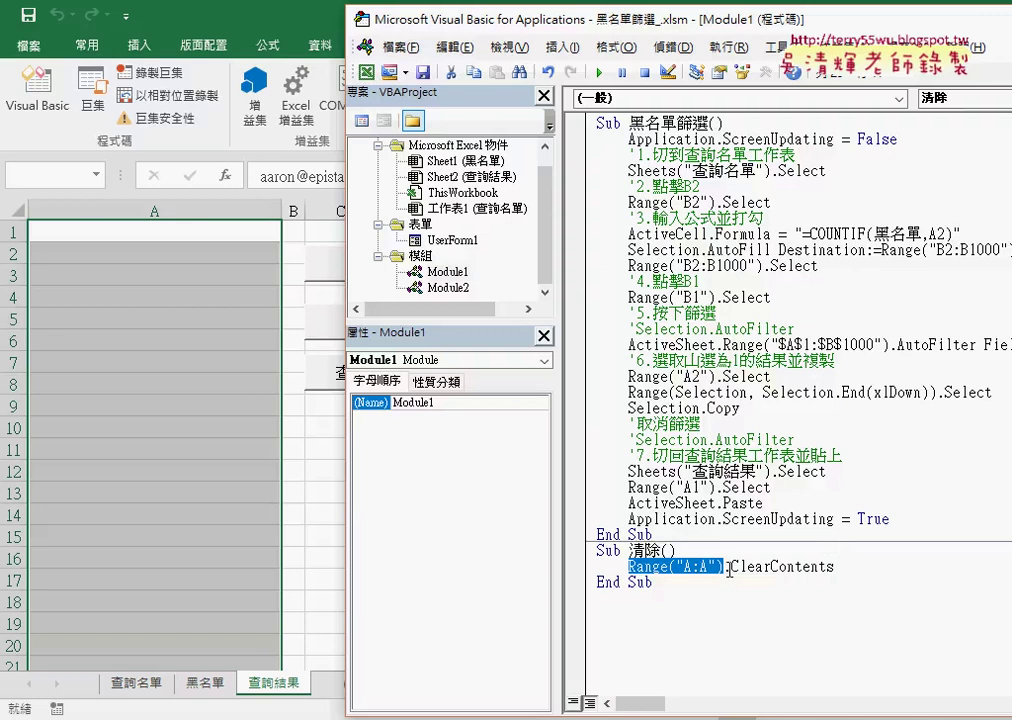
Comment out the Range("A:A") line, add Columns("A").ClearContents below it, and run 黑名單篩選
click(846, 569)
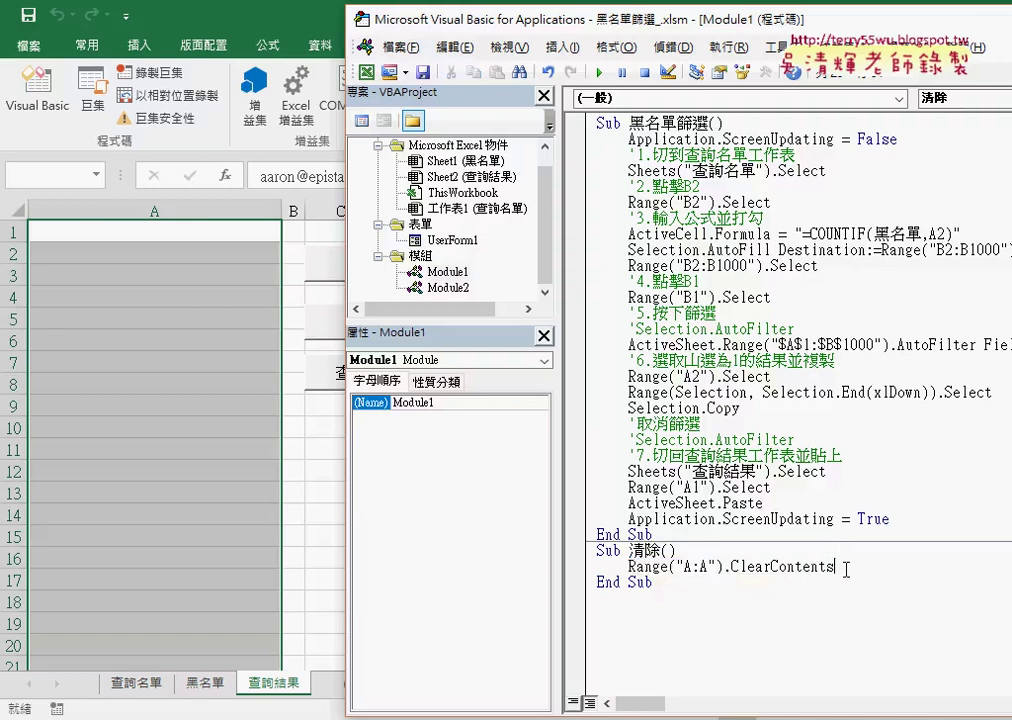
click(630, 567)
text(')
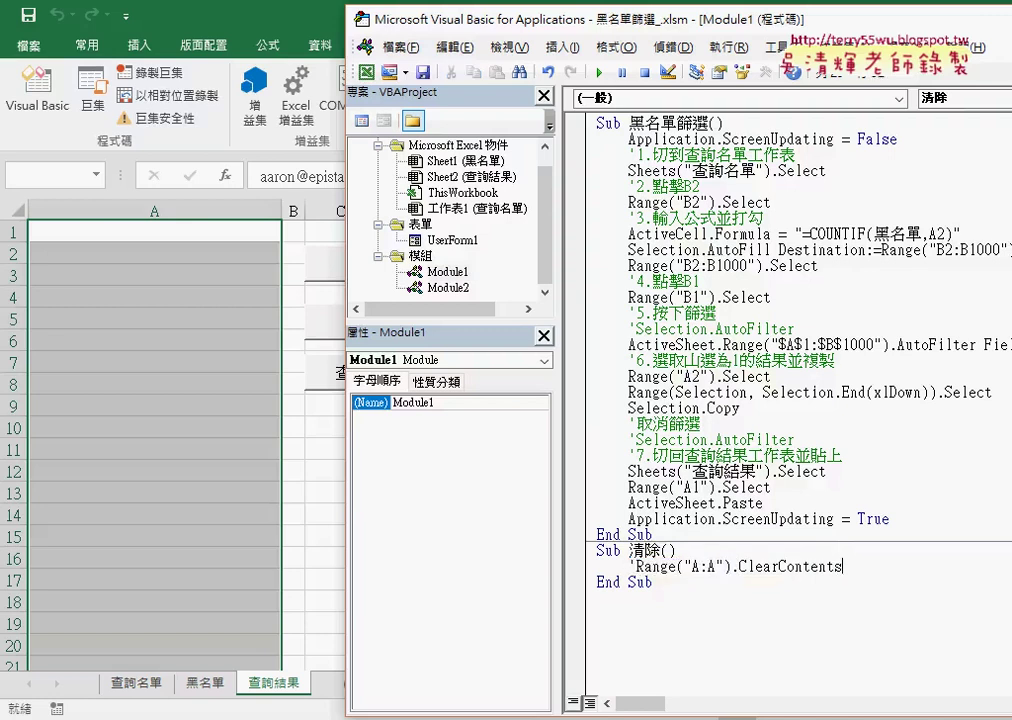
key(End)
key(Return)
text(columns)
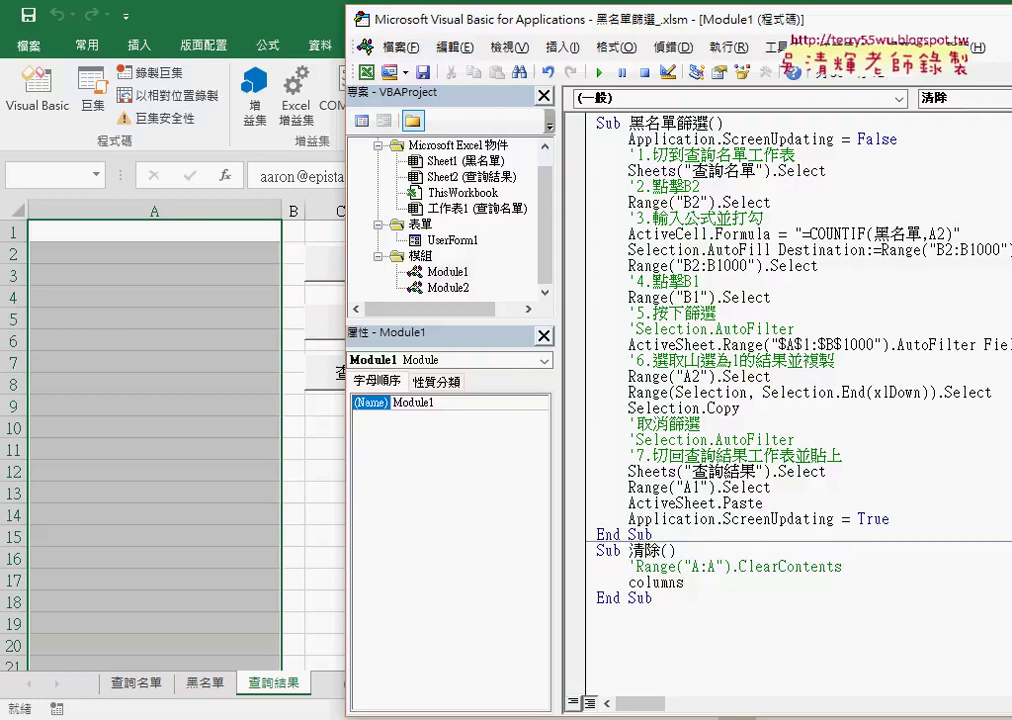
text(()
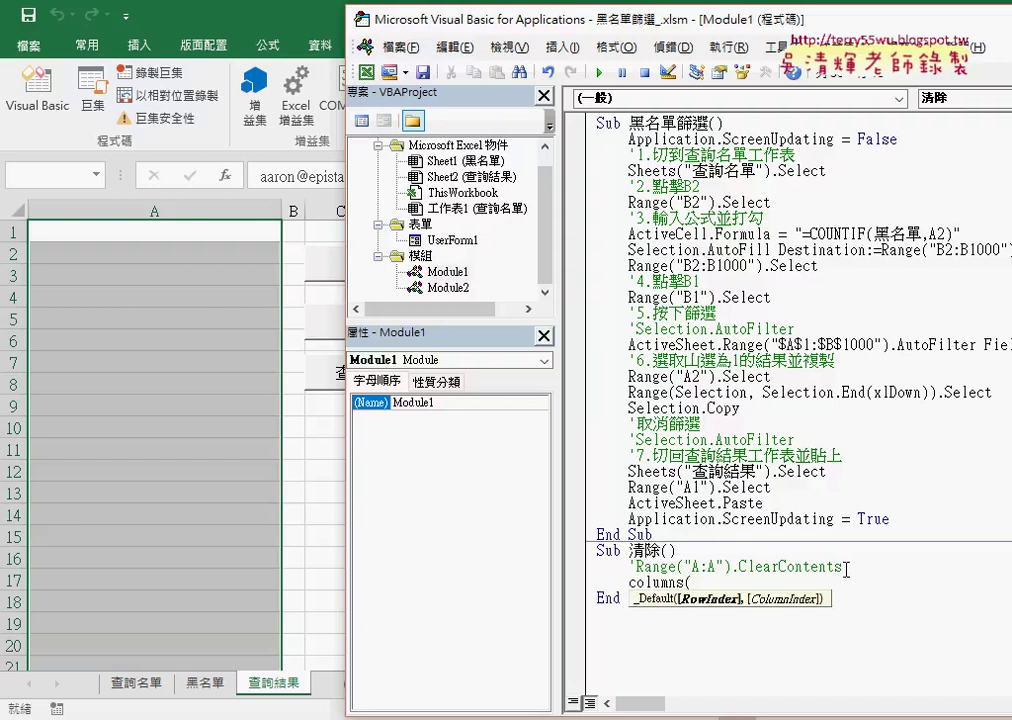
text("A)
text(").)
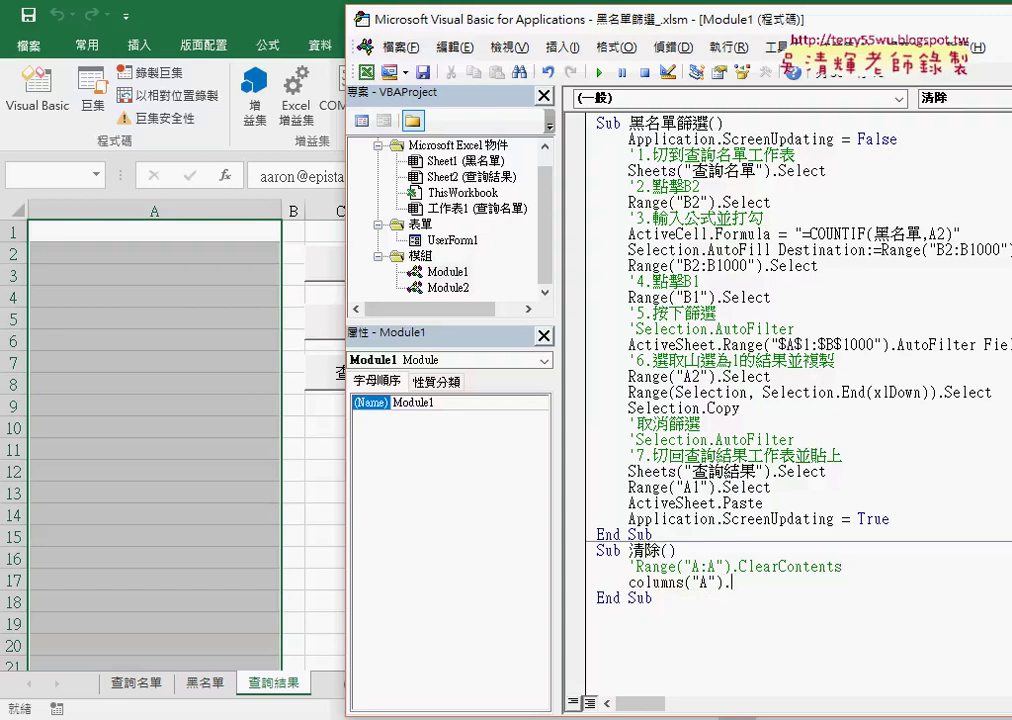
key(BackSpace)
mouse_move(842, 566)
mouse_down()
mouse_move(731, 566)
mouse_move(745, 598)
mouse_move(742, 590)
mouse_up()
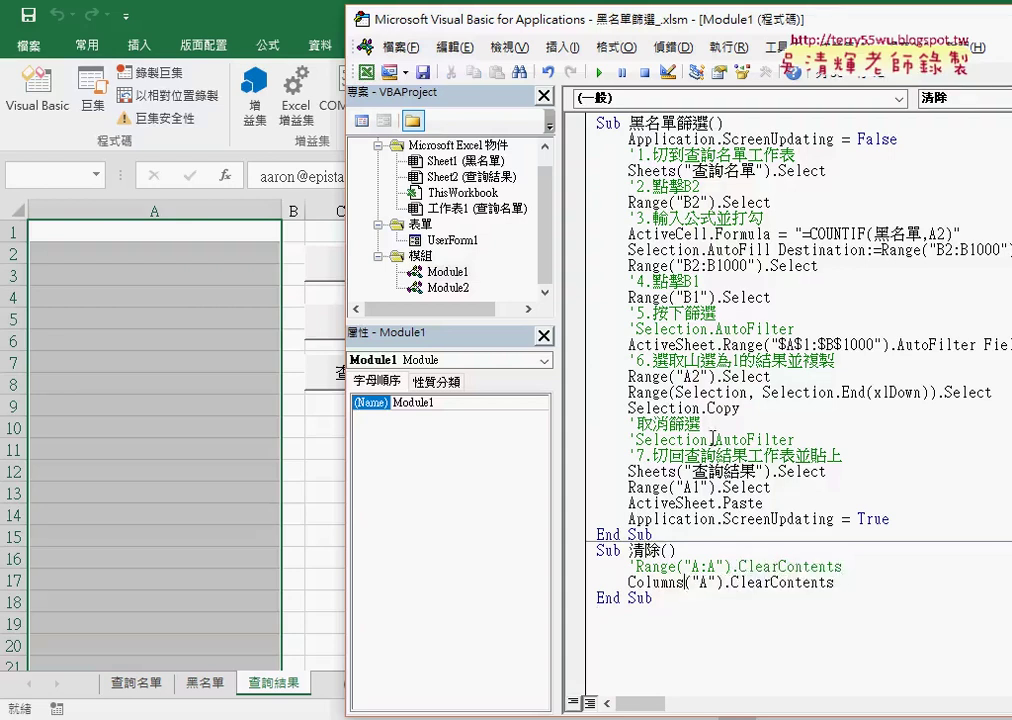
click(562, 345)
click(600, 72)
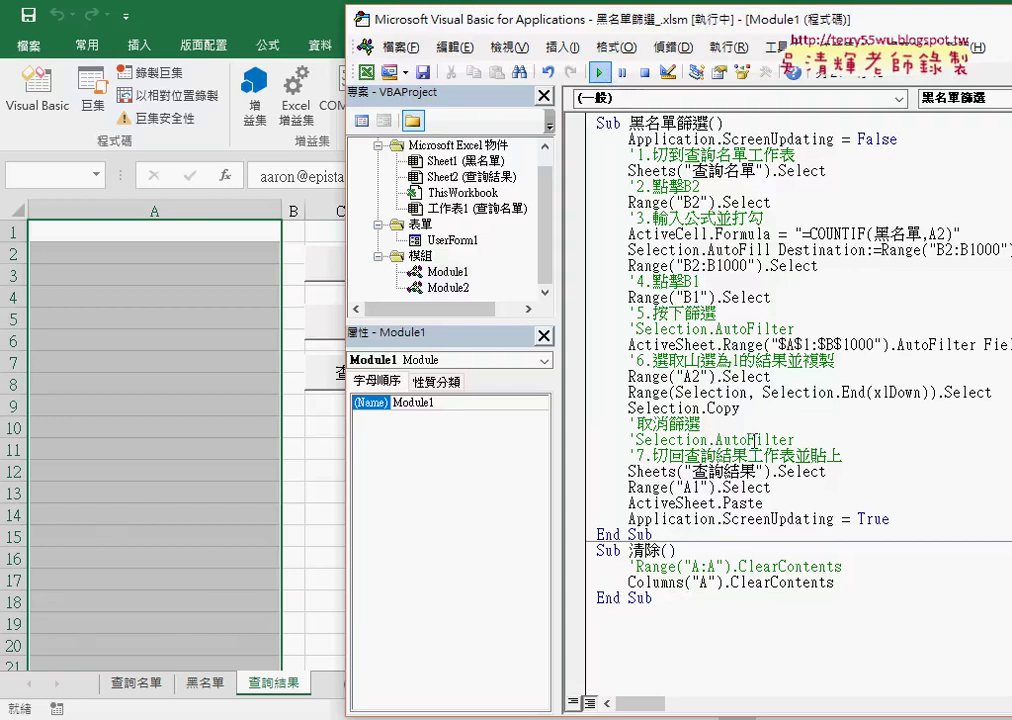
Run 清除 with Columns("A").ClearContents and examine the Columns("A") and ClearContents parts
click(695, 583)
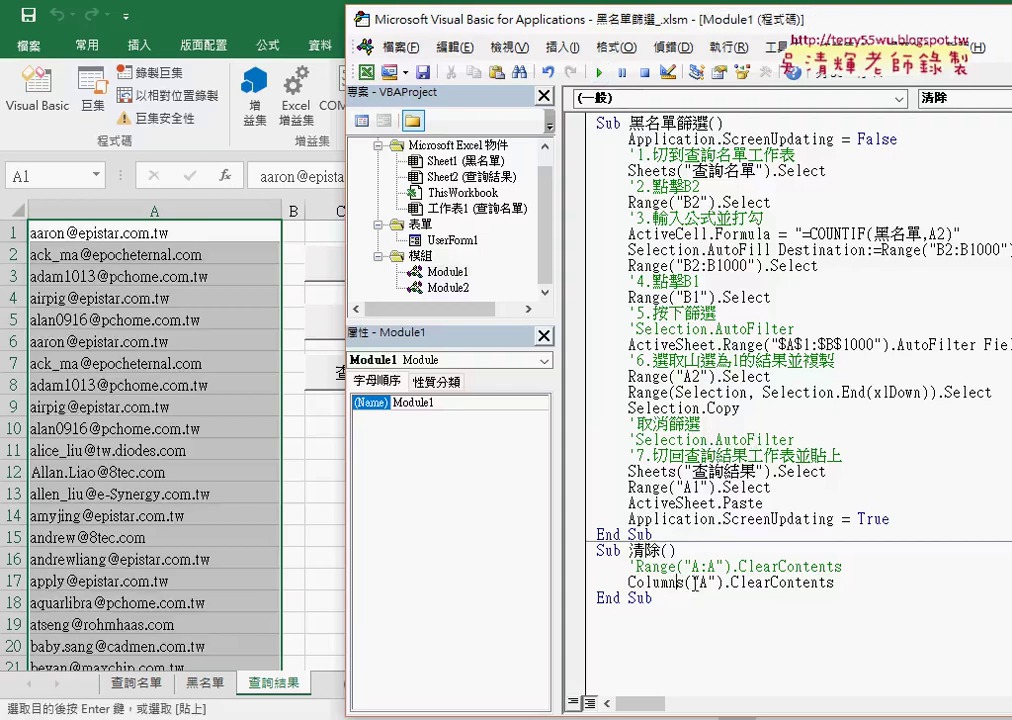
double_click(697, 583)
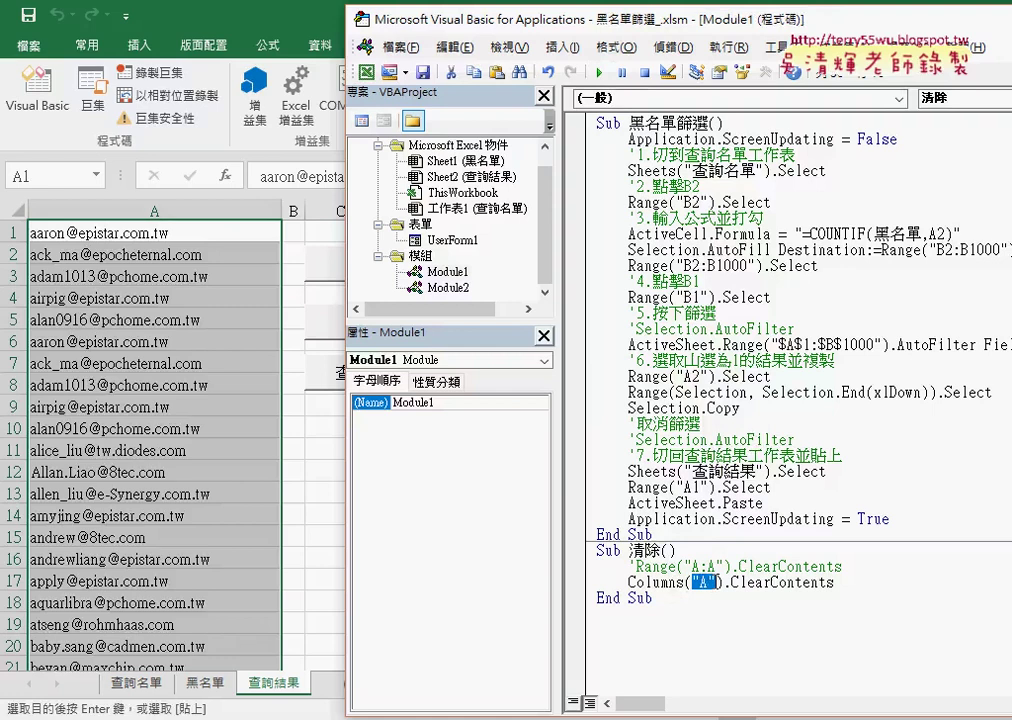
click(637, 583)
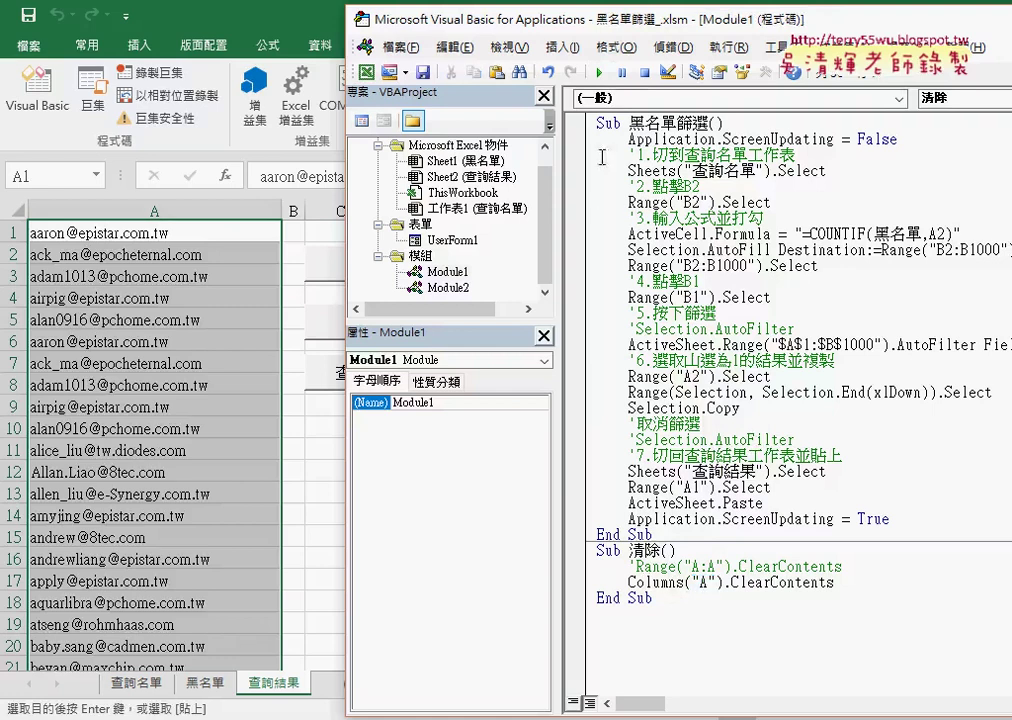
click(599, 73)
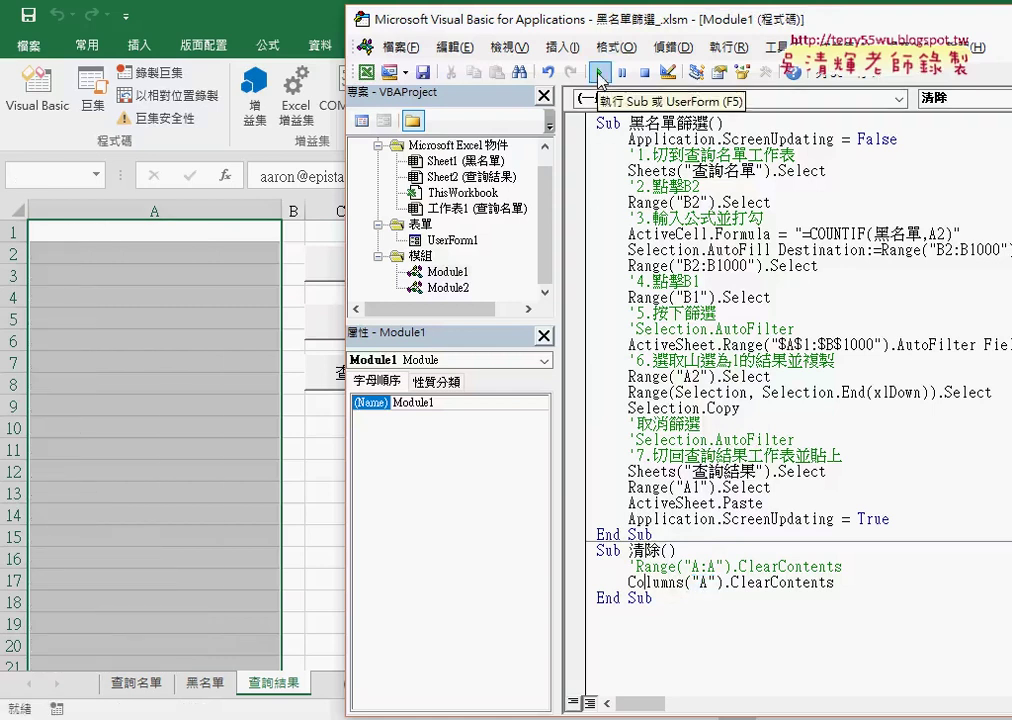
drag(834, 583, 747, 583)
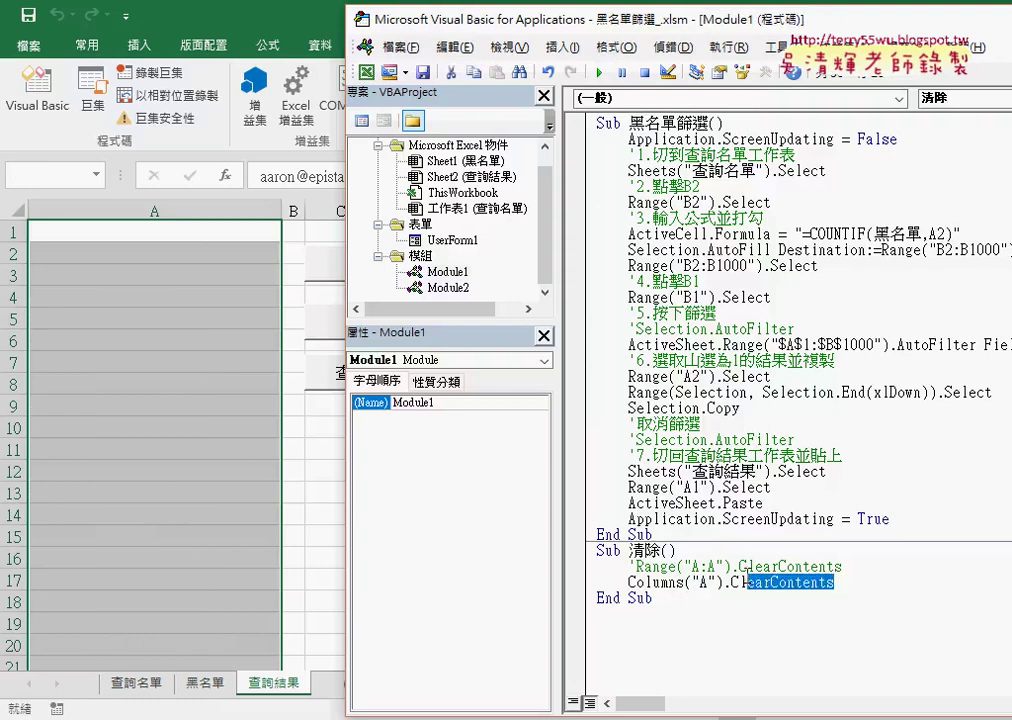
drag(628, 583, 704, 583)
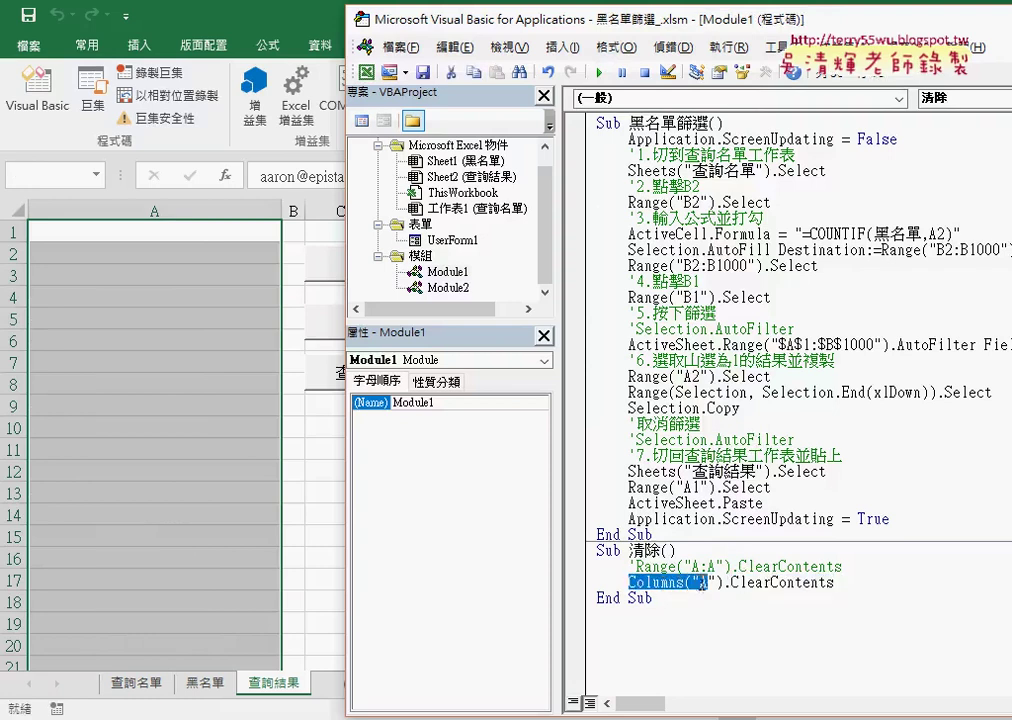
drag(834, 583, 732, 584)
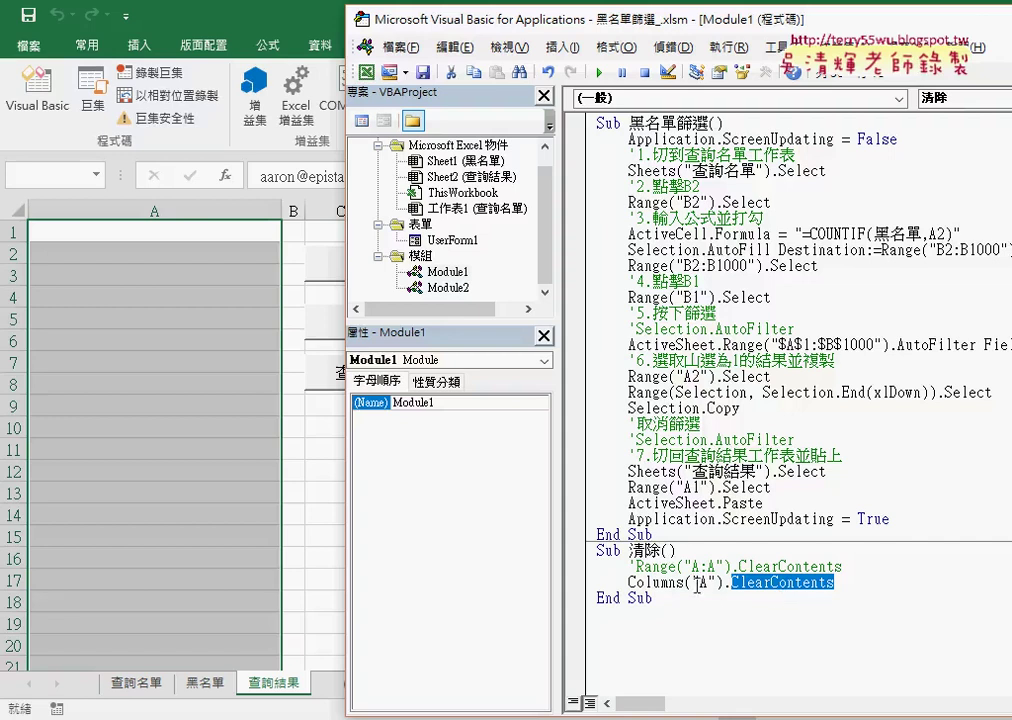
Change the argument to Columns(1), then rerun 黑名單篩選 and 清除 to test it
drag(693, 583, 716, 583)
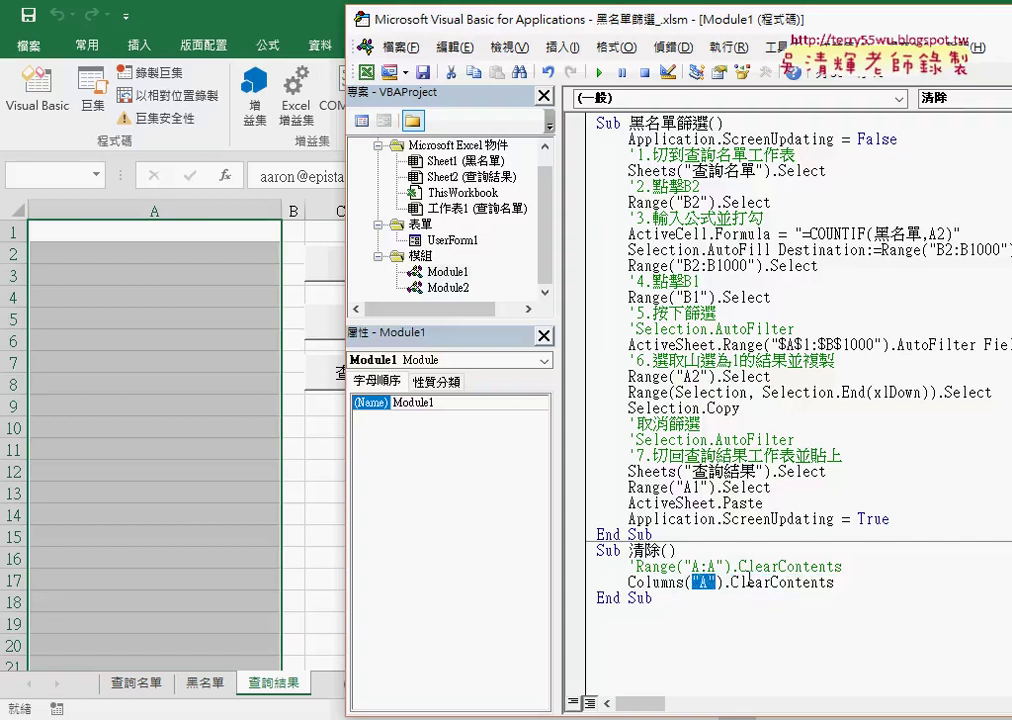
text(1)
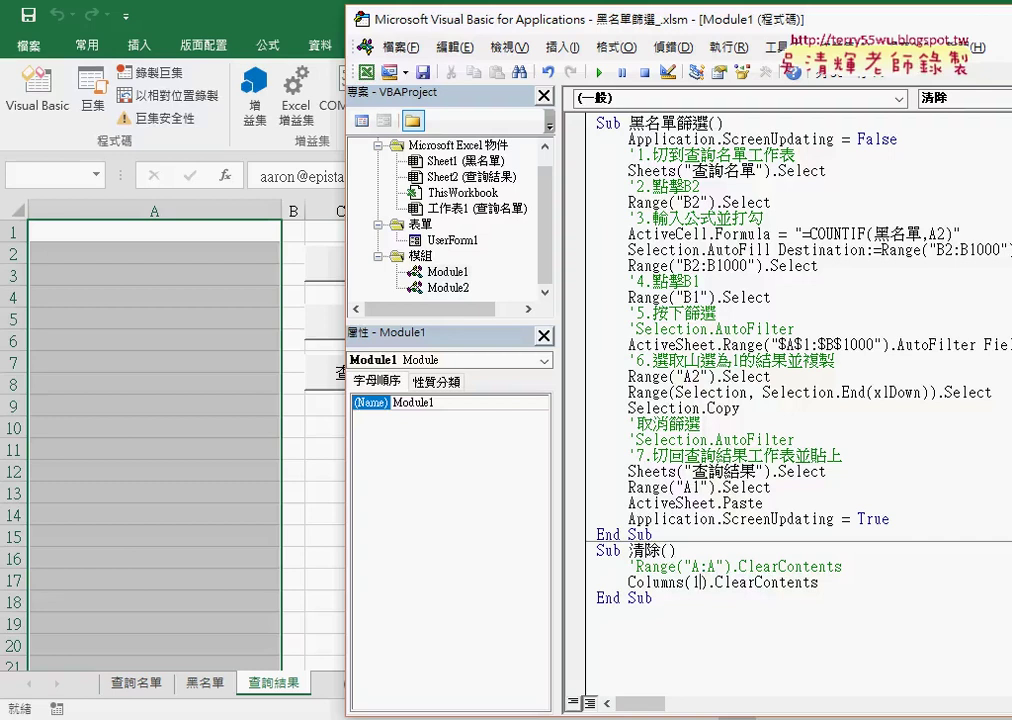
click(614, 362)
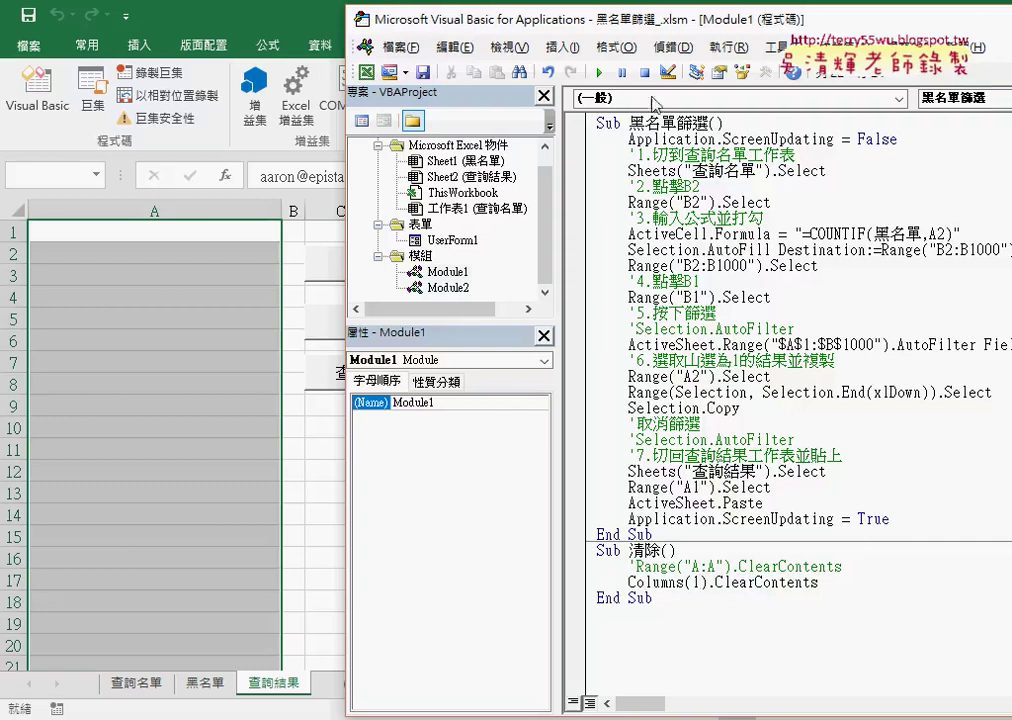
click(600, 72)
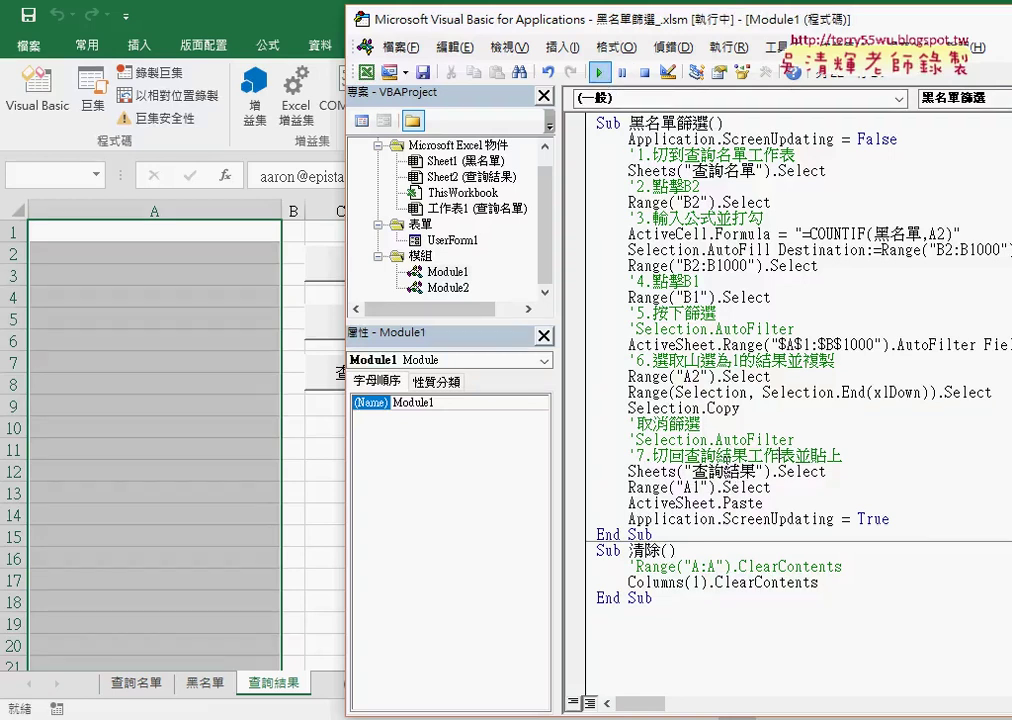
click(661, 582)
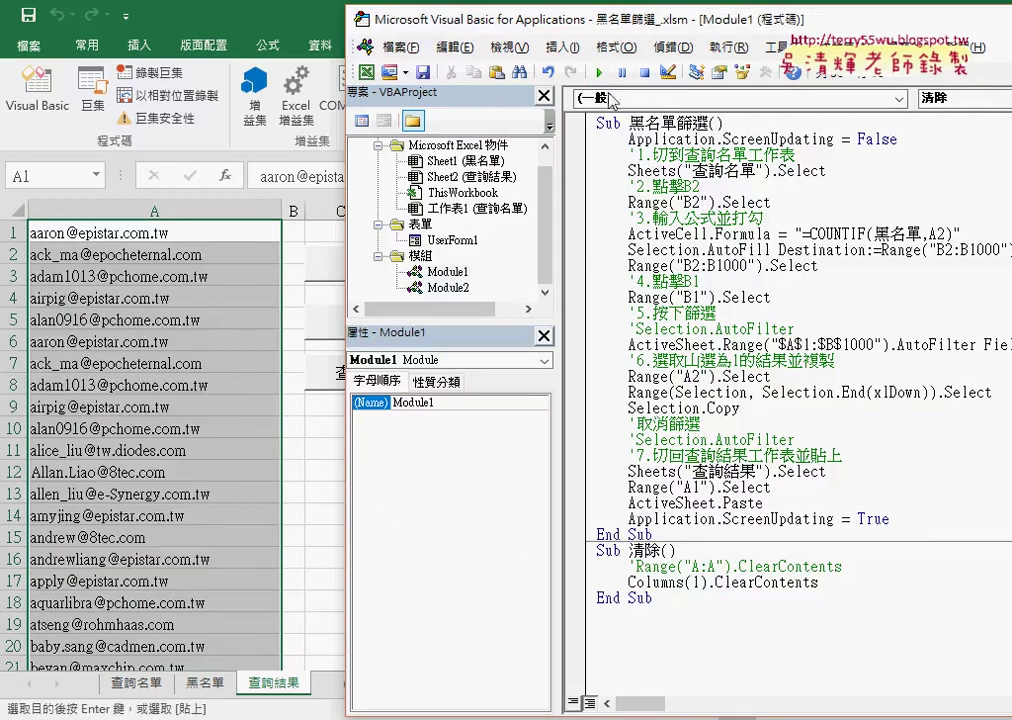
click(599, 74)
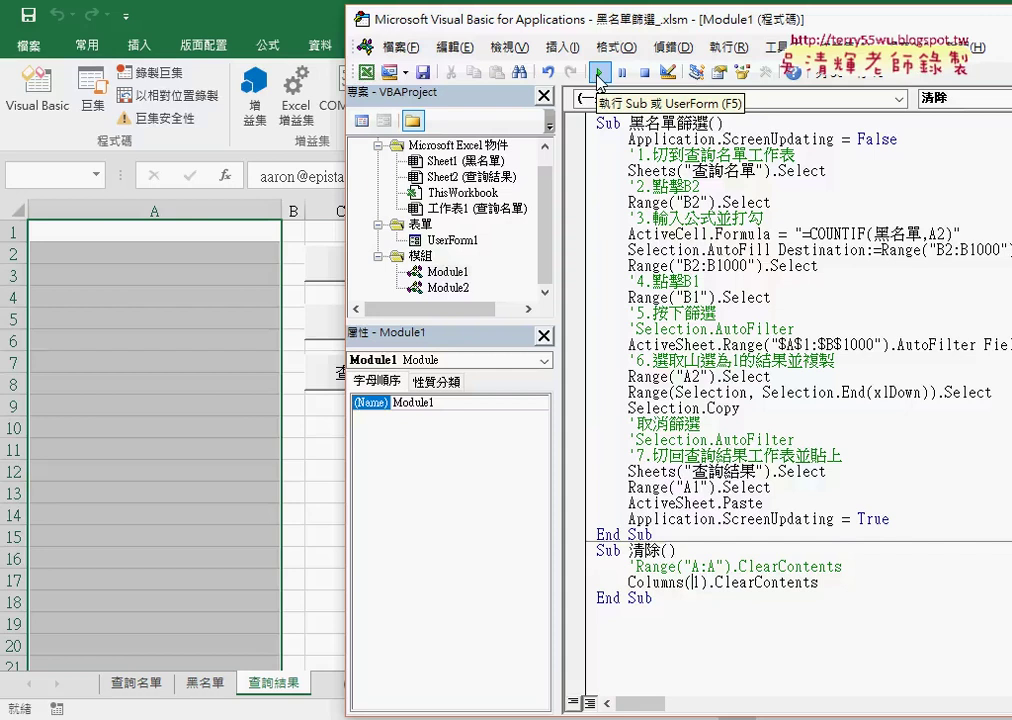
click(598, 78)
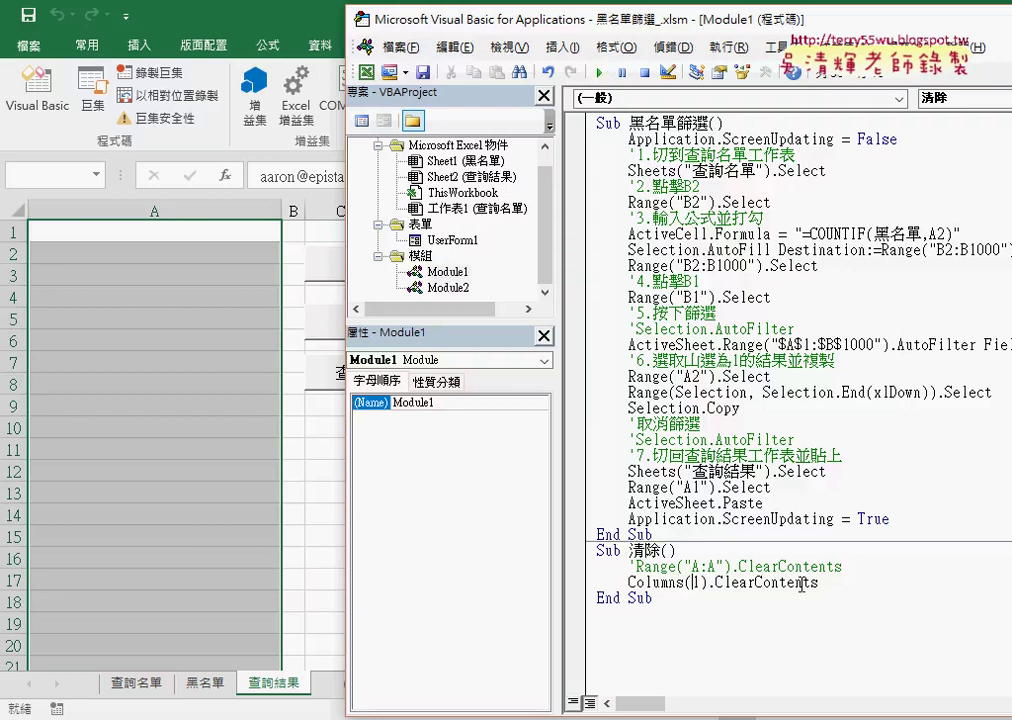
Comment out Columns(1).ClearContents, uncomment Range("A:A").ClearContents, and go back to the workbook
drag(820, 582, 576, 588)
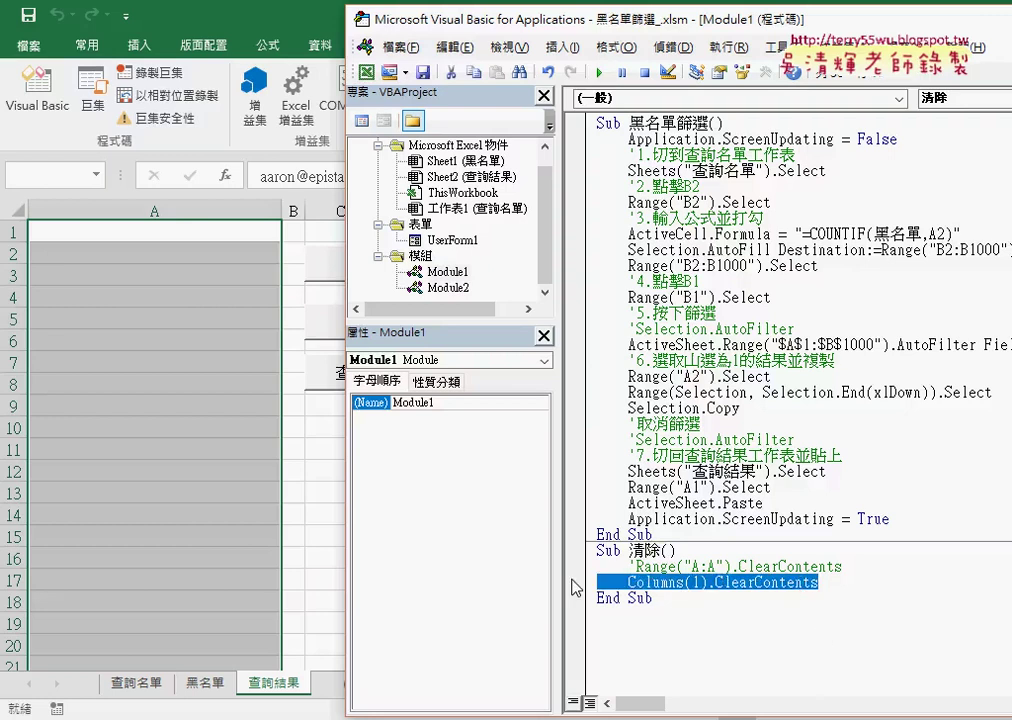
key(Left)
key(Left)
key(Left)
key(Left)
key(Left)
key(Left)
key(Left)
key(Left)
text(左)
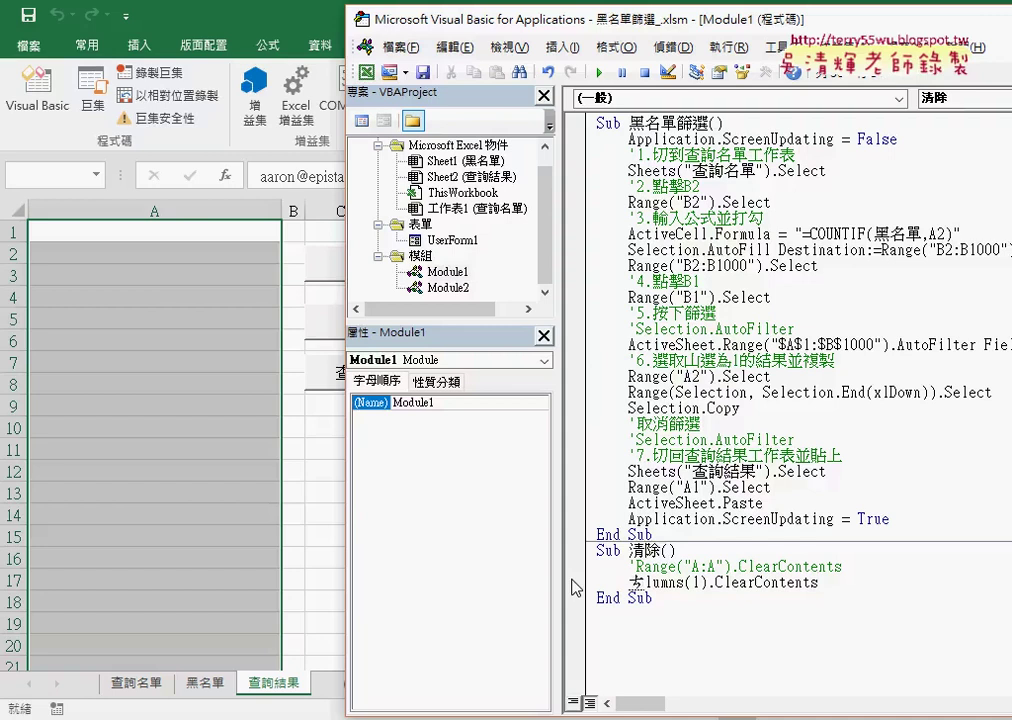
key(Escape)
text(')
key(Up)
key(Home)
key(Delete)
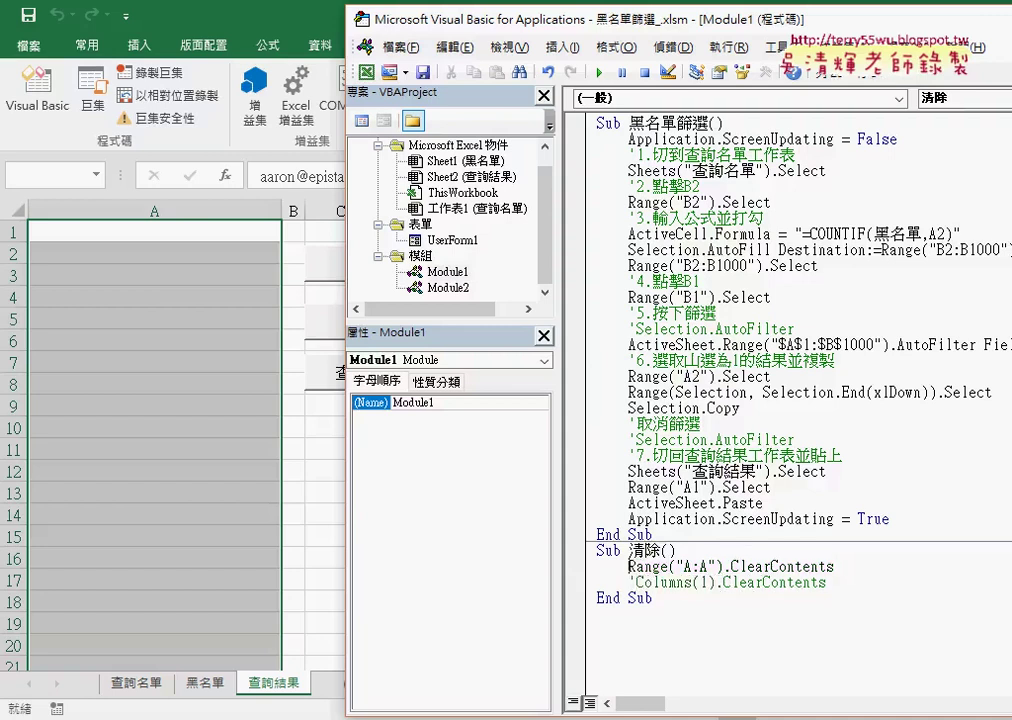
click(326, 490)
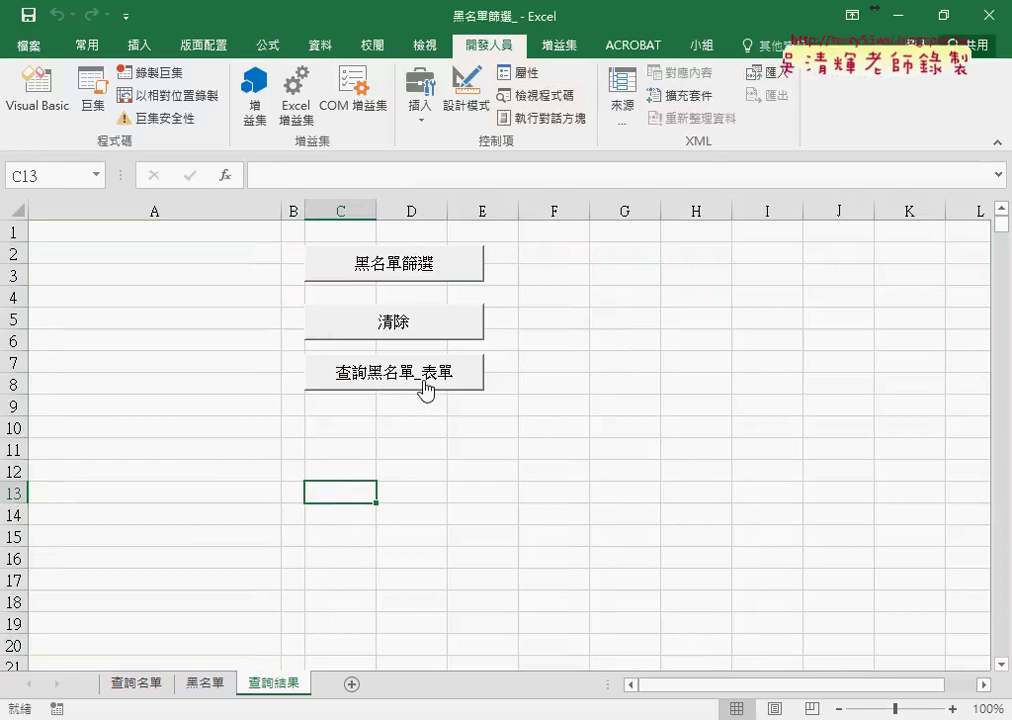
Scroll the 黑名單篩選程式碼 notes to the 增加進度狀態條 section and highlight its heading
click(287, 690)
scroll(620, 481, down, 5)
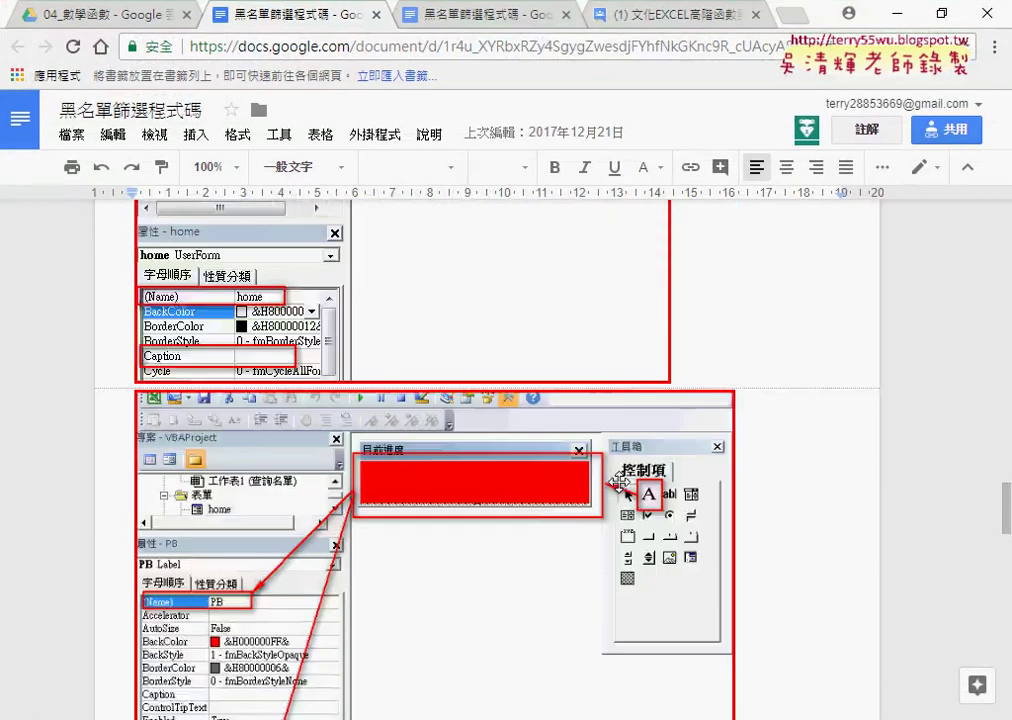
scroll(620, 481, down, 5)
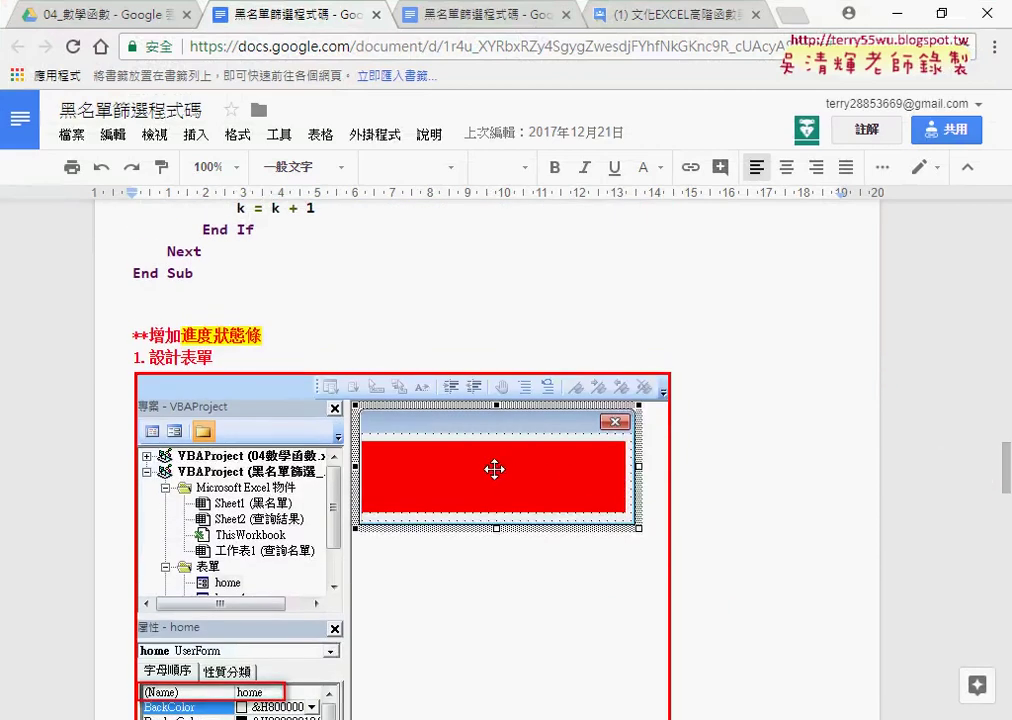
drag(181, 336, 265, 336)
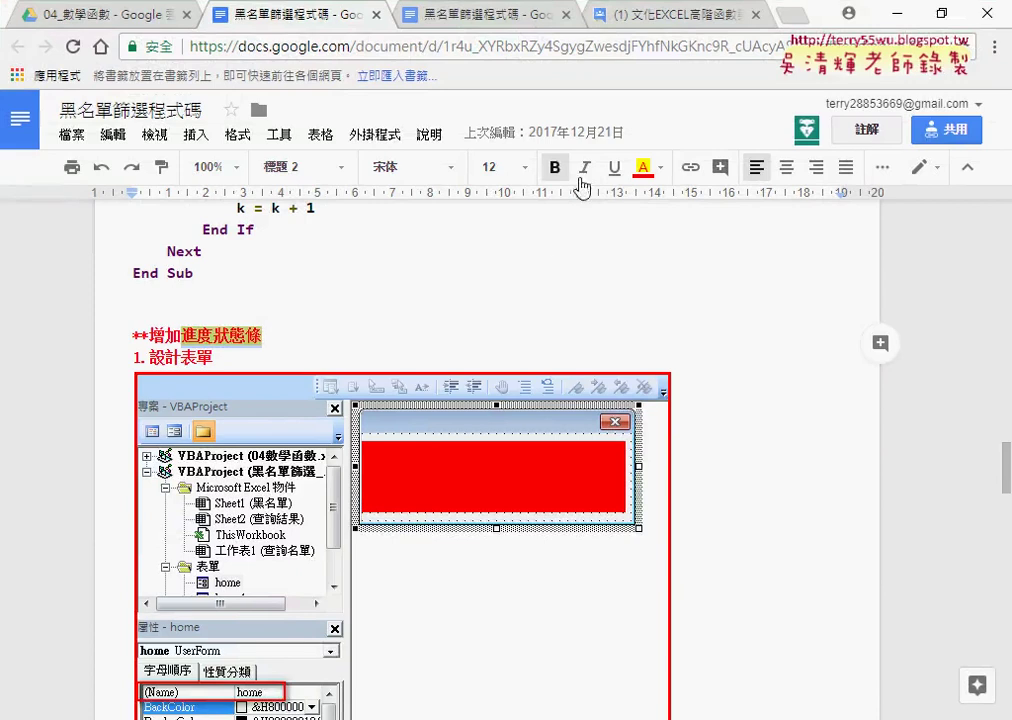
Test the 查詢黑名單_表單 progress form twice, clearing column A after each run
click(889, 20)
click(576, 422)
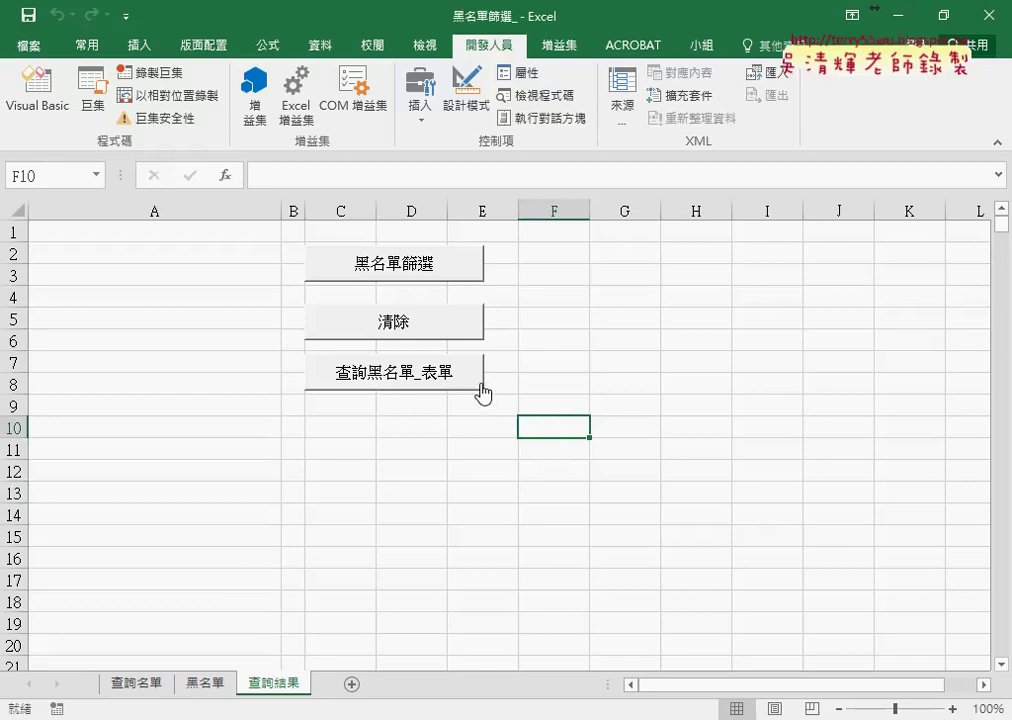
click(461, 395)
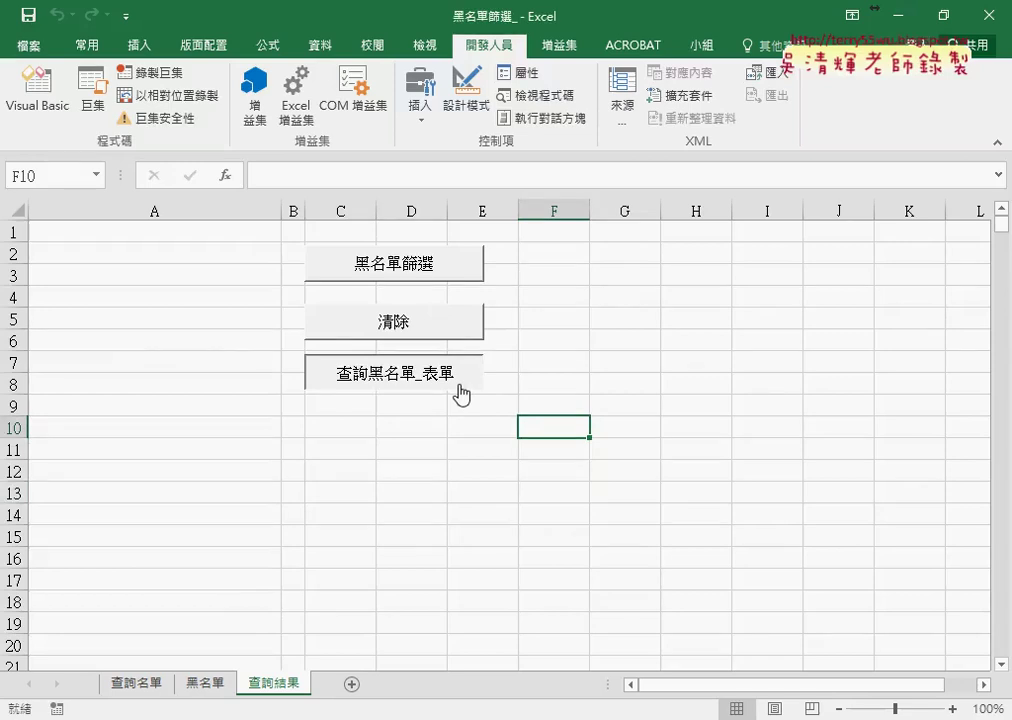
click(461, 395)
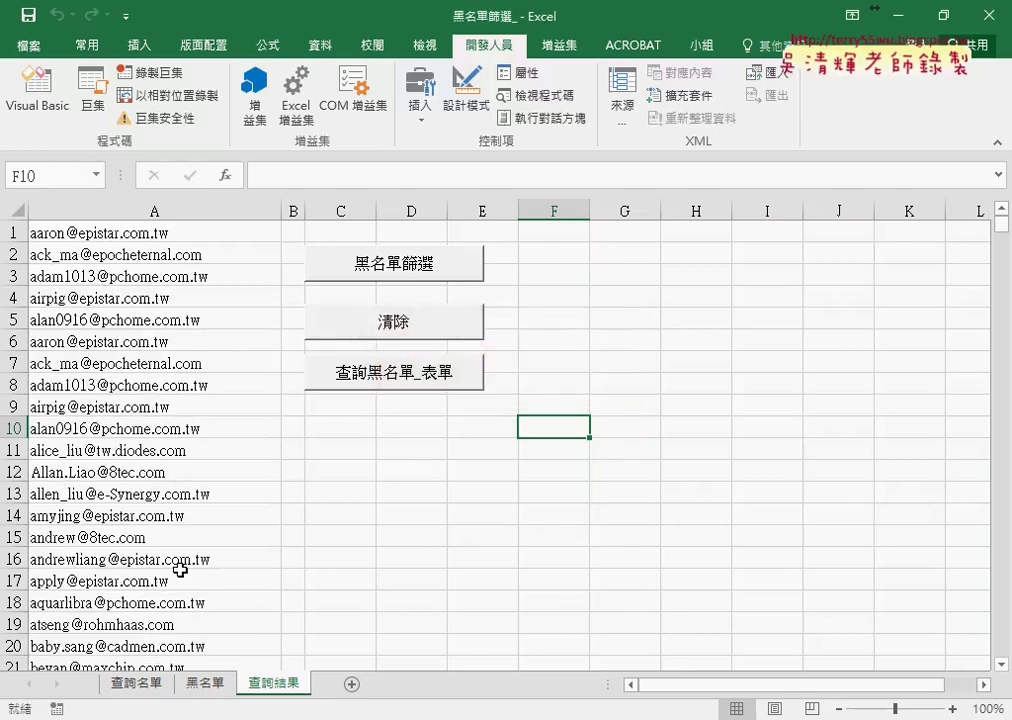
click(408, 323)
click(400, 373)
click(425, 318)
Alternate 黑名單篩選 and 清除 twice, finishing with the red progress-bar form refilling column A
click(429, 266)
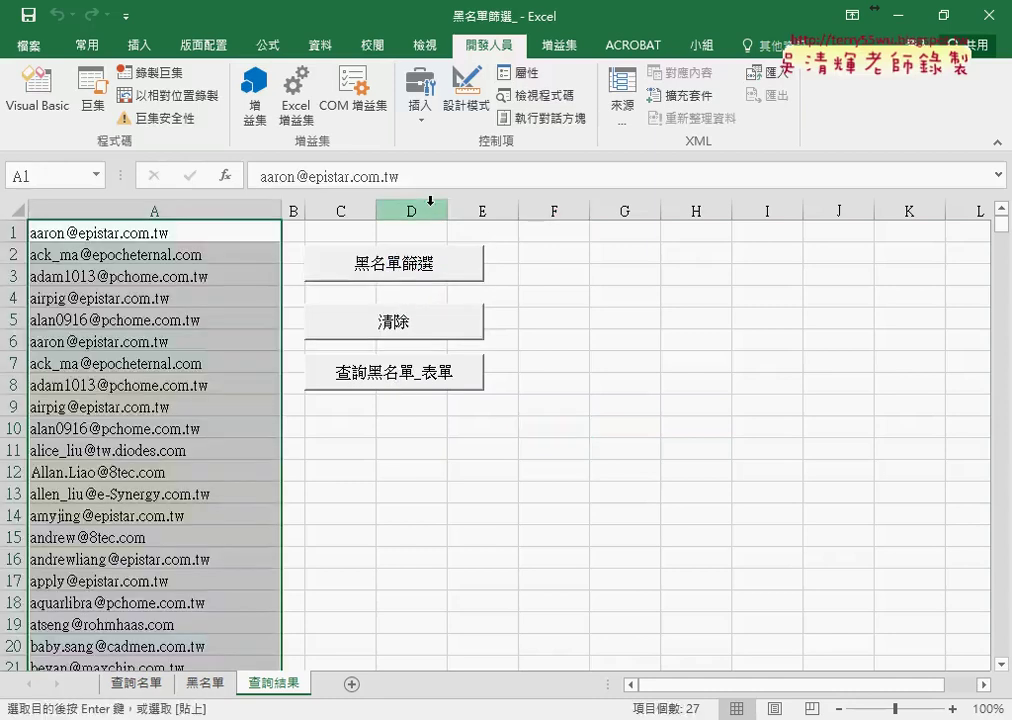
click(416, 336)
click(422, 266)
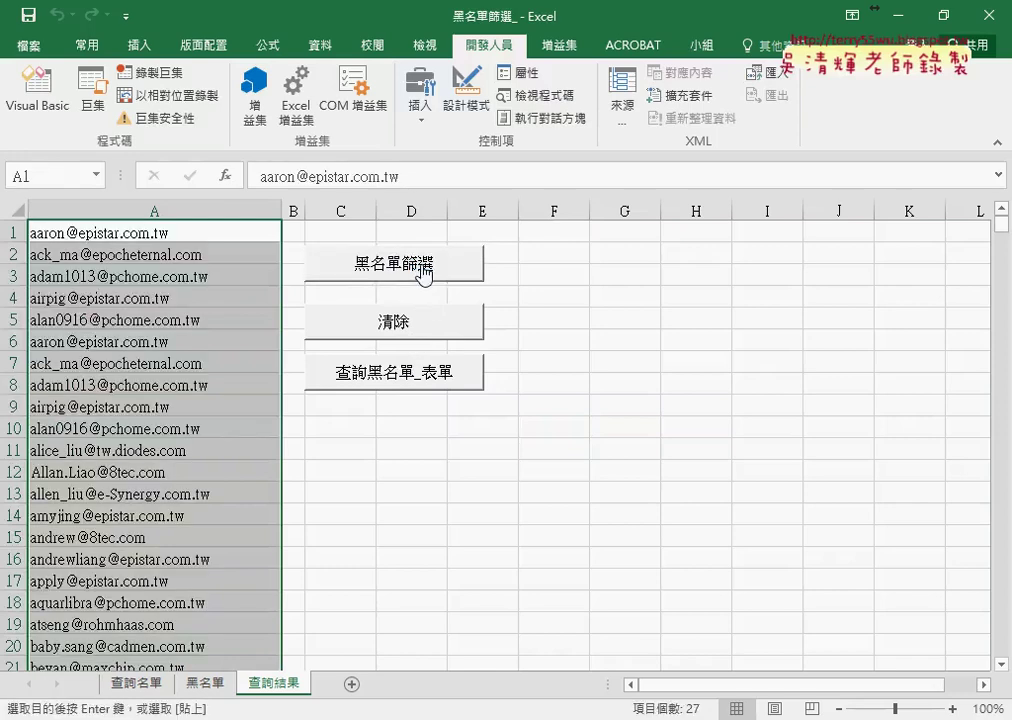
click(424, 336)
click(431, 372)
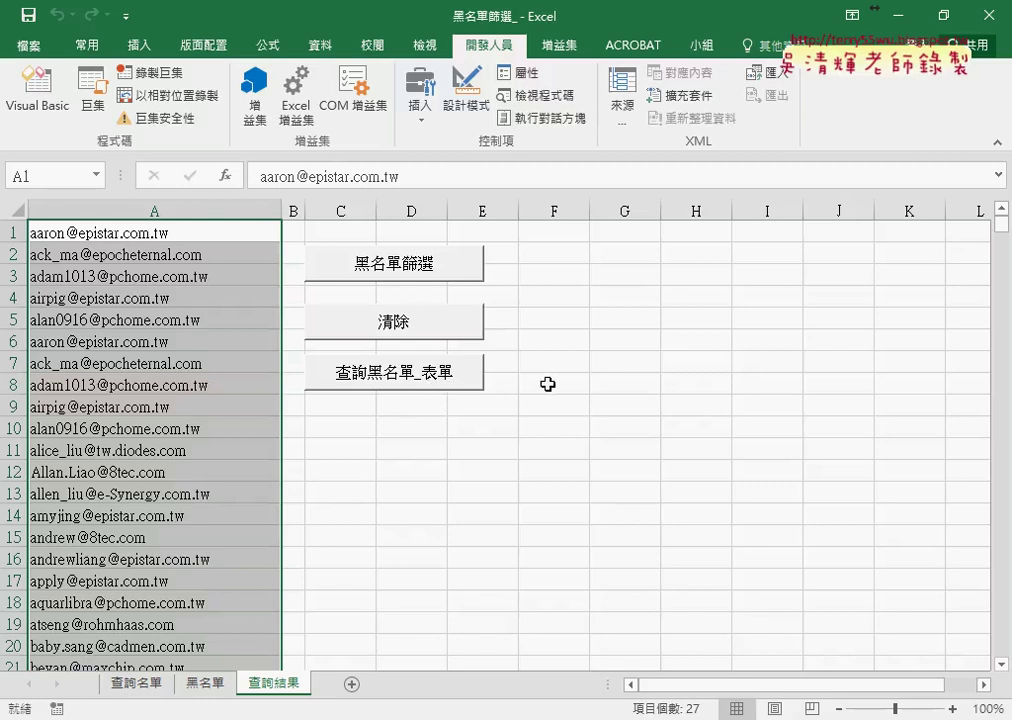
Insert a new UserForm into the project and drag it shorter to height 78
click(50, 110)
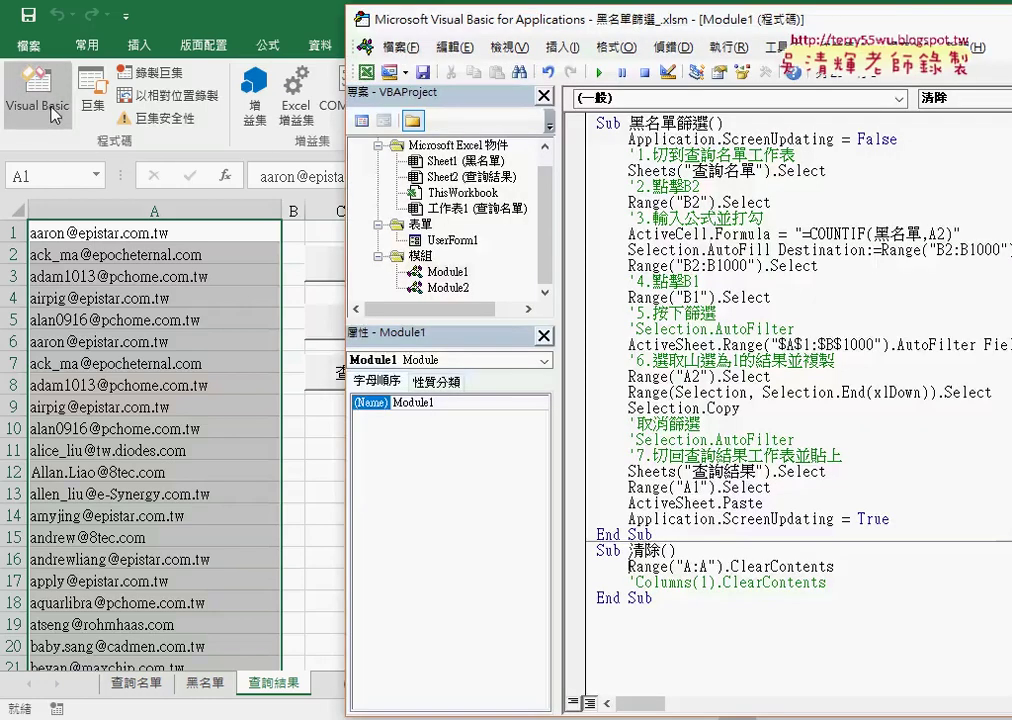
double_click(453, 241)
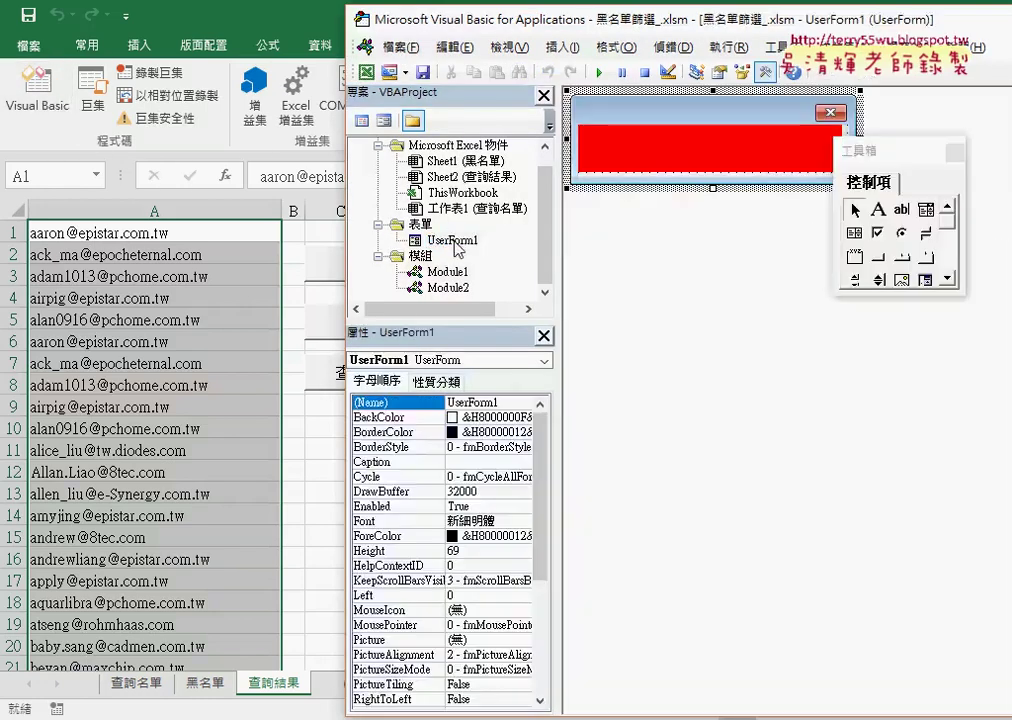
drag(896, 156, 883, 271)
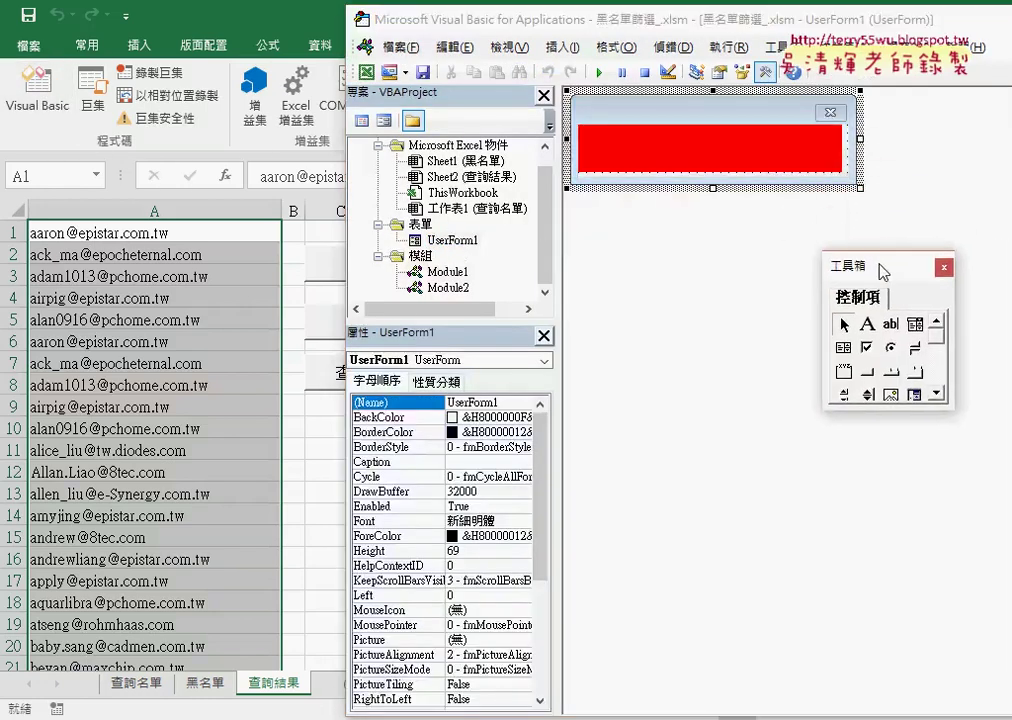
right_click(448, 209)
mouse_move(560, 289)
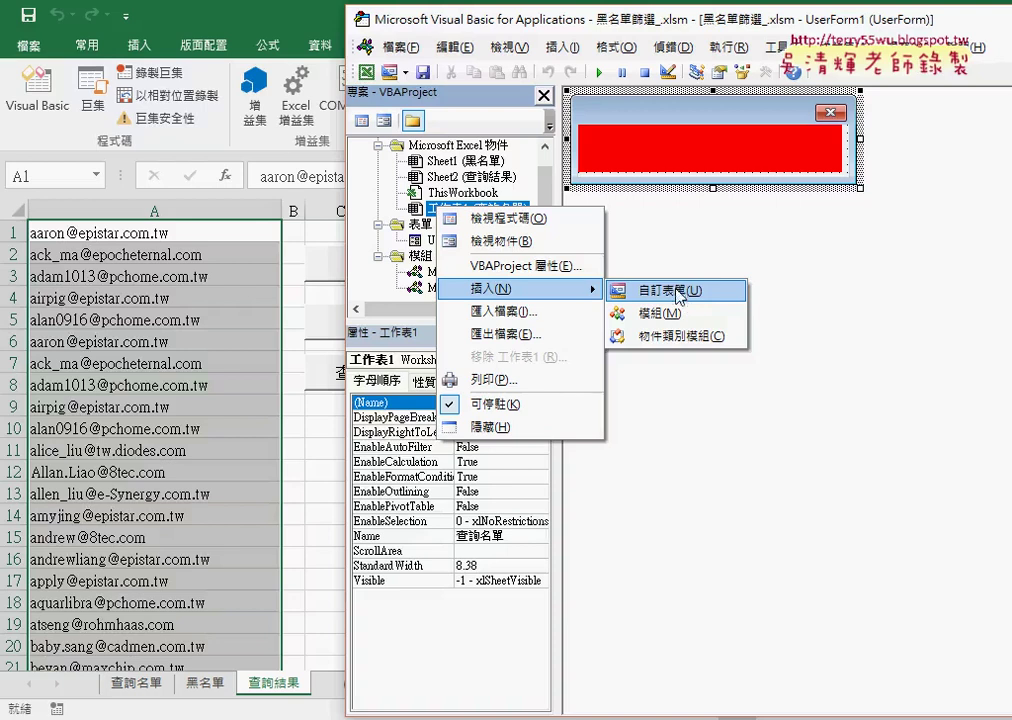
click(680, 297)
drag(727, 334, 729, 206)
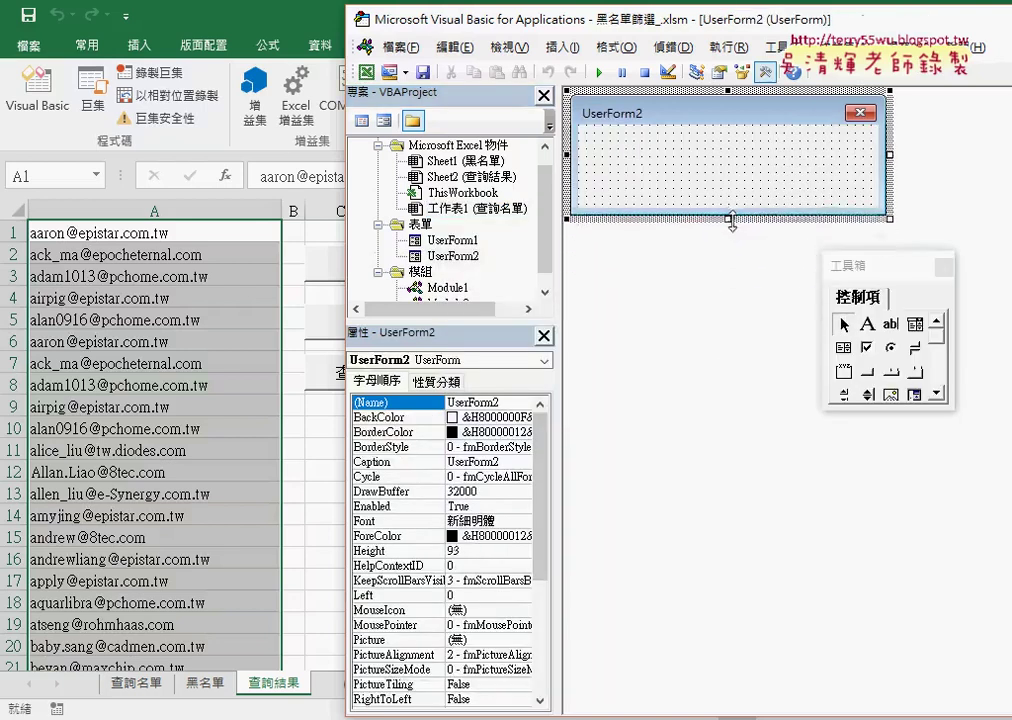
Set the new form's (Name) to home and empty its Caption
click(423, 402)
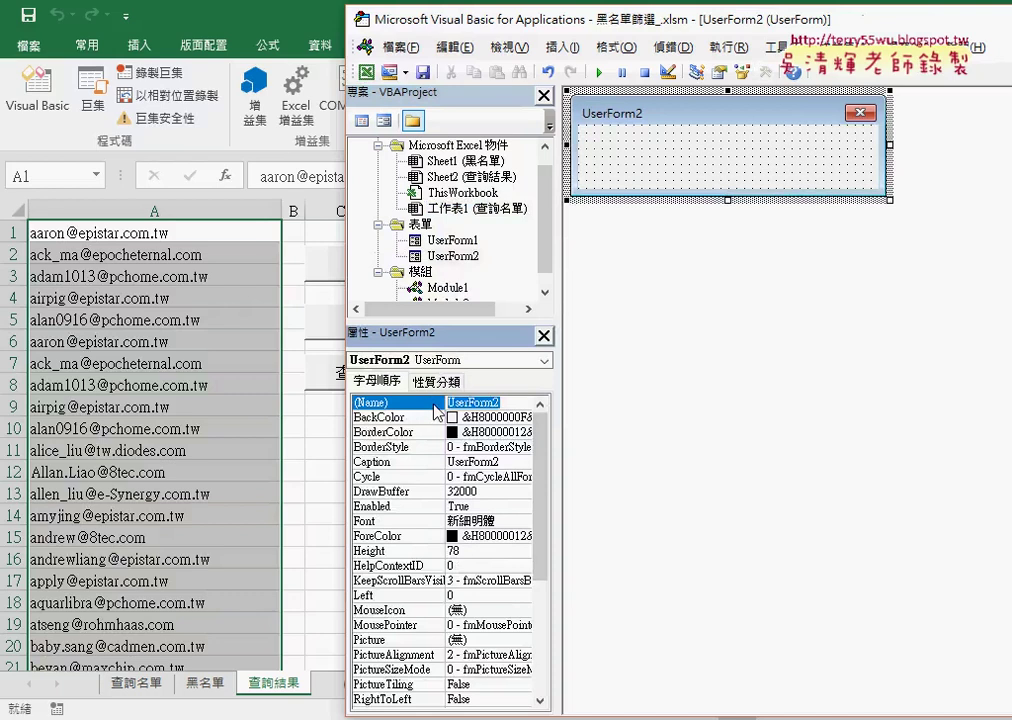
text(home)
key(Return)
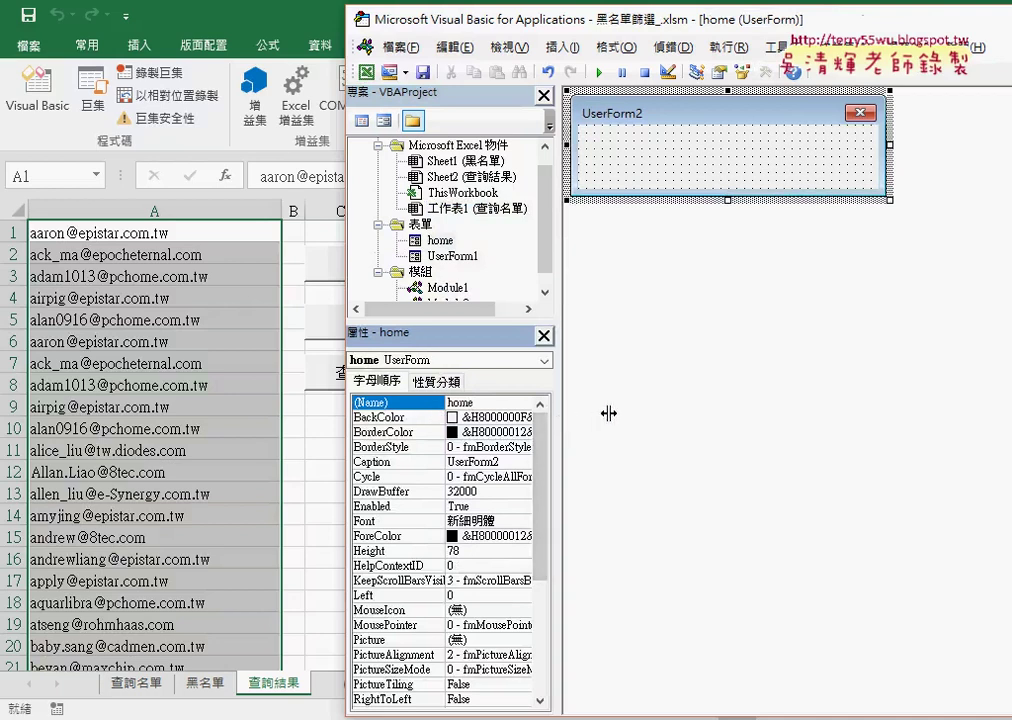
drag(608, 413, 604, 413)
click(400, 462)
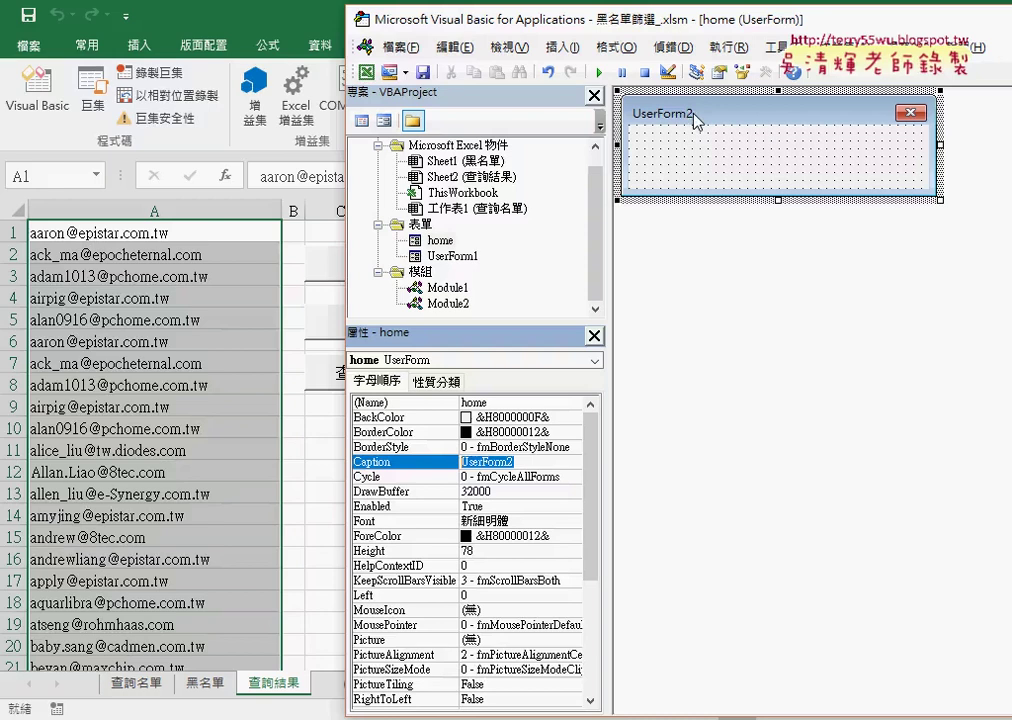
key(BackSpace)
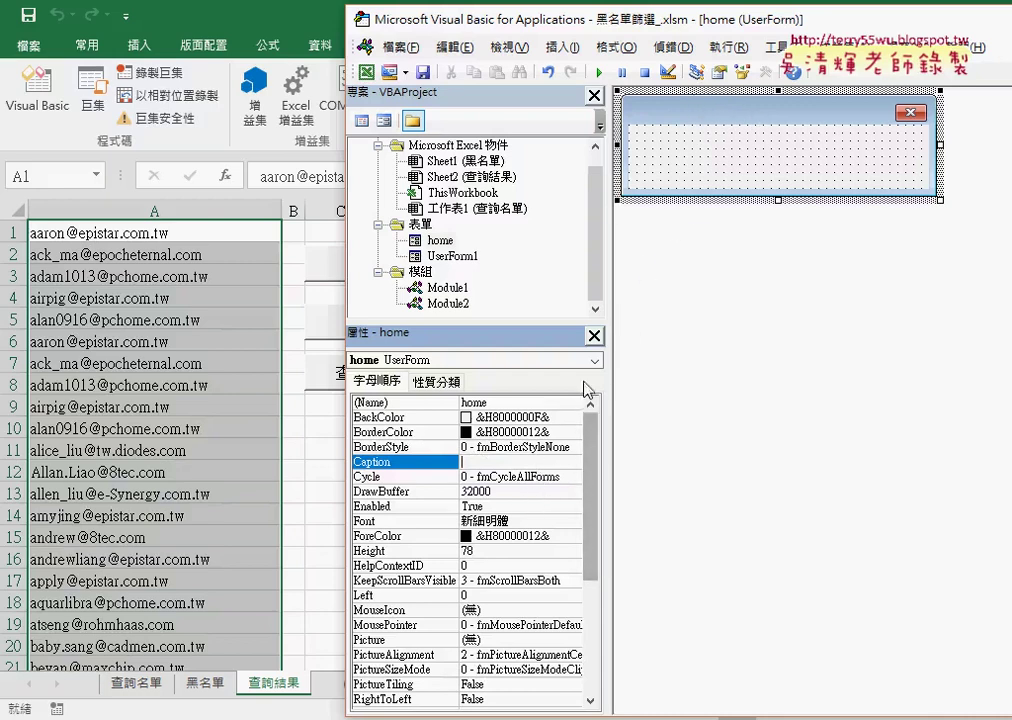
click(600, 138)
drag(597, 20, 473, 20)
drag(636, 20, 597, 20)
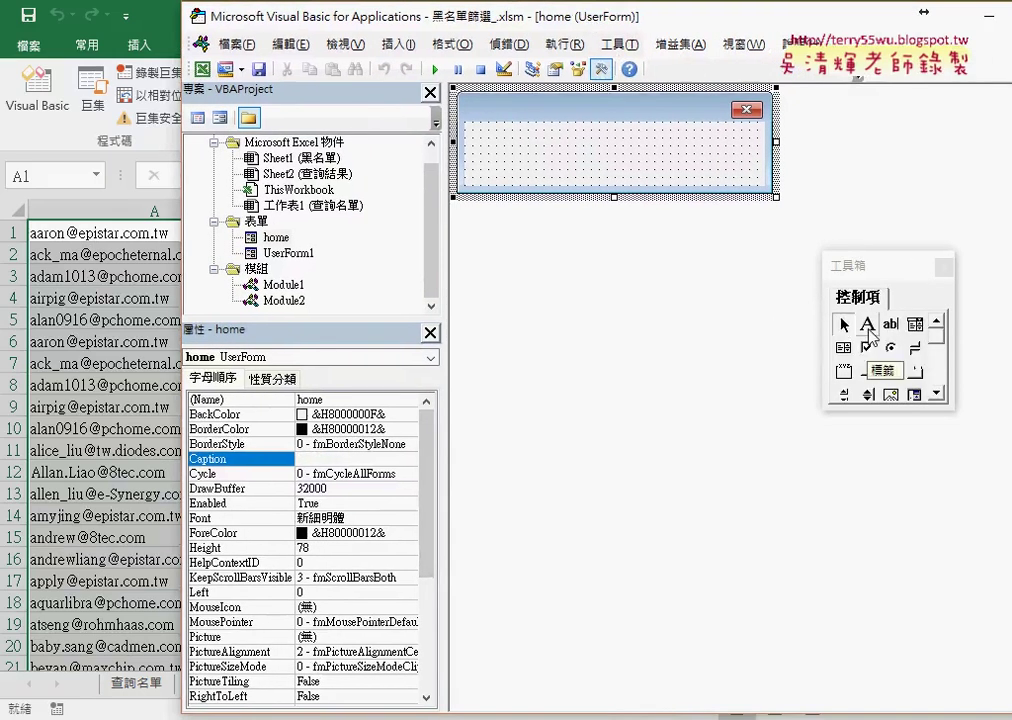
Draw a label across the home form and name it PB
click(868, 328)
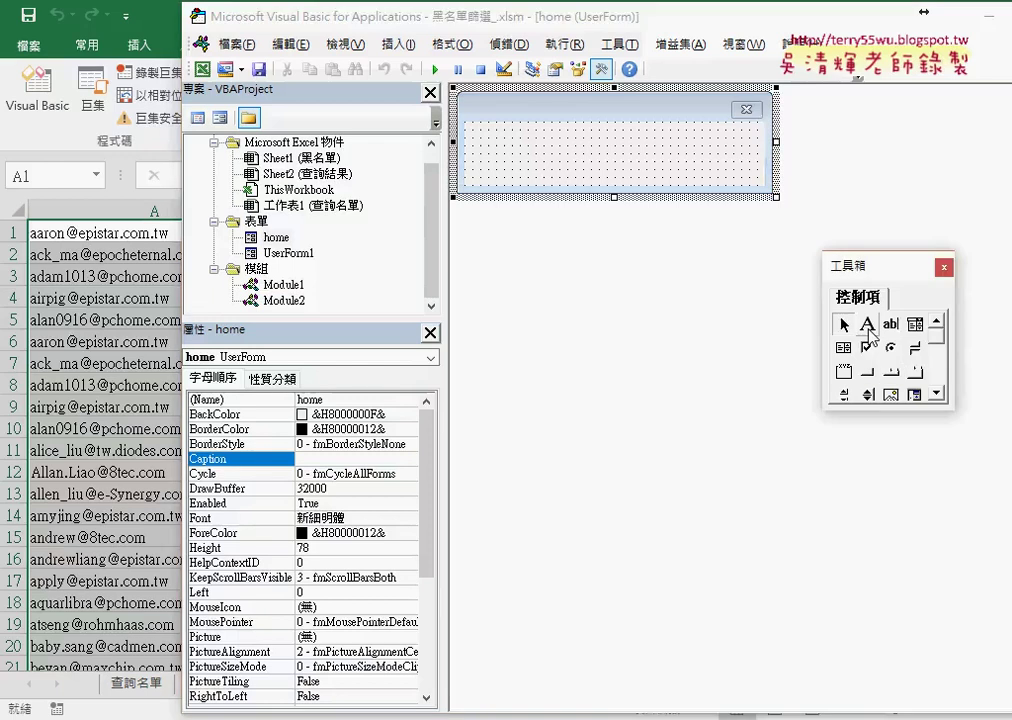
drag(470, 129, 752, 182)
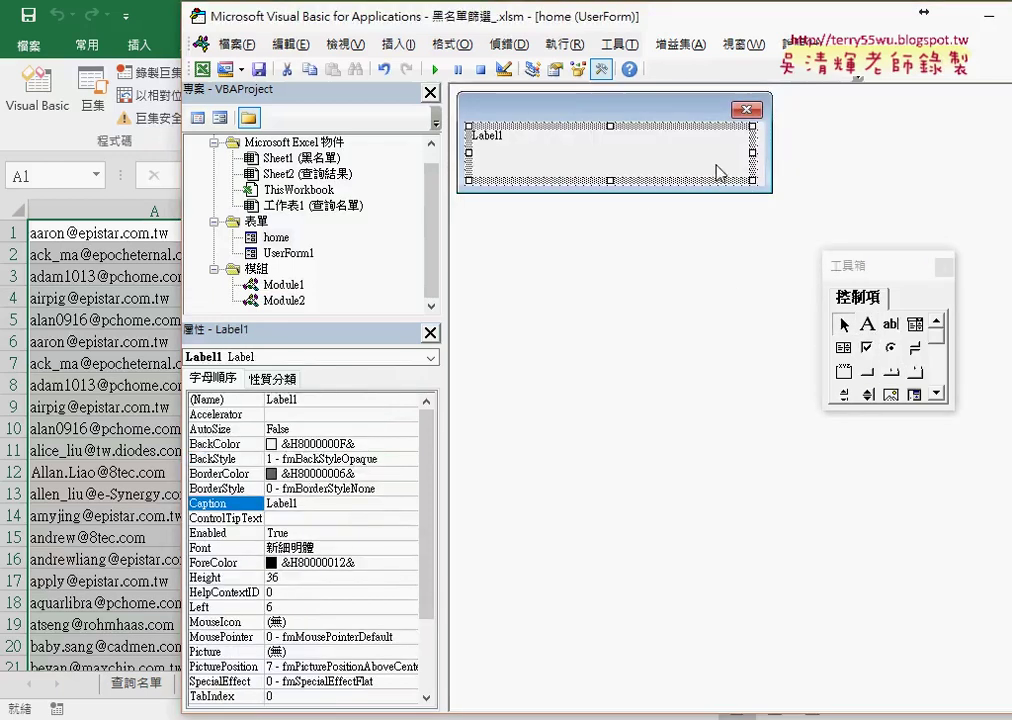
click(318, 413)
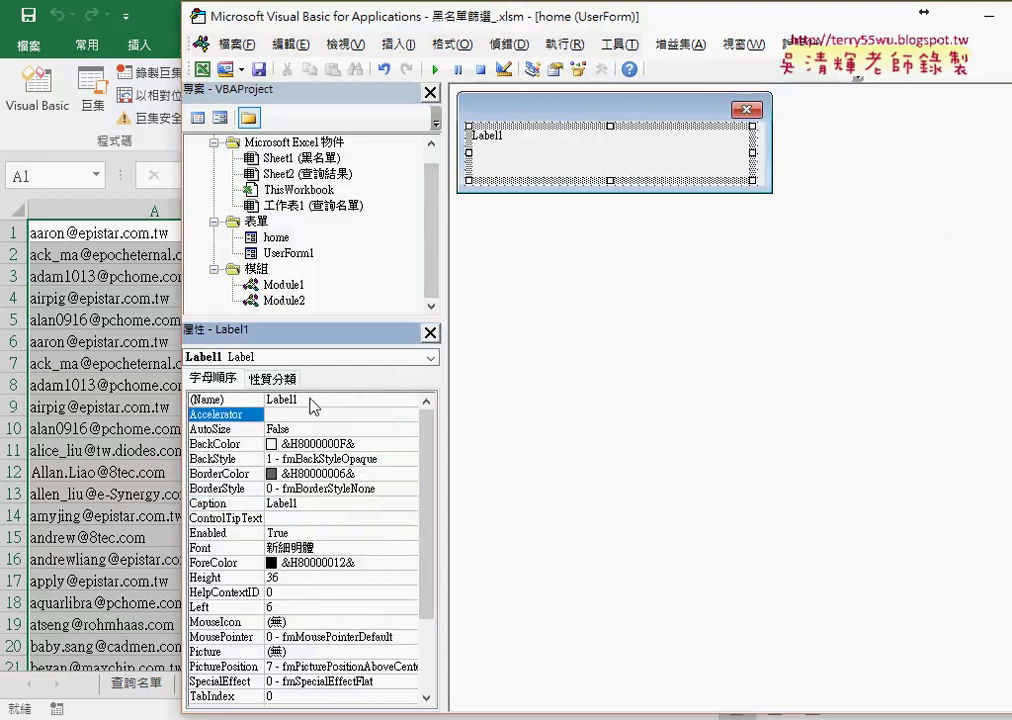
click(312, 403)
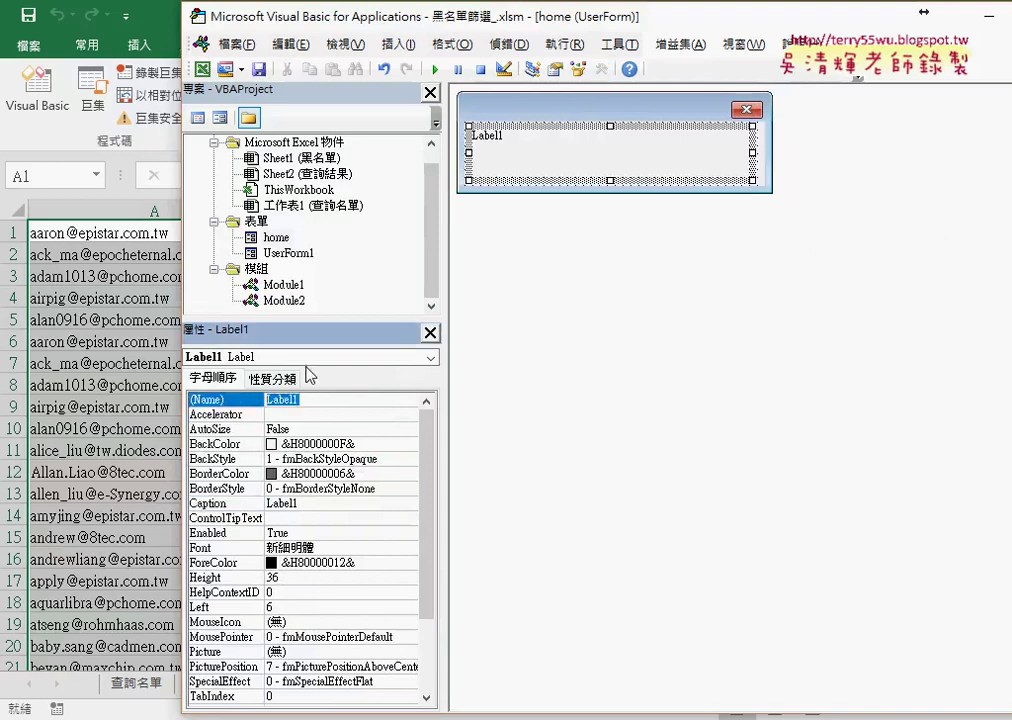
text(PB)
key(Return)
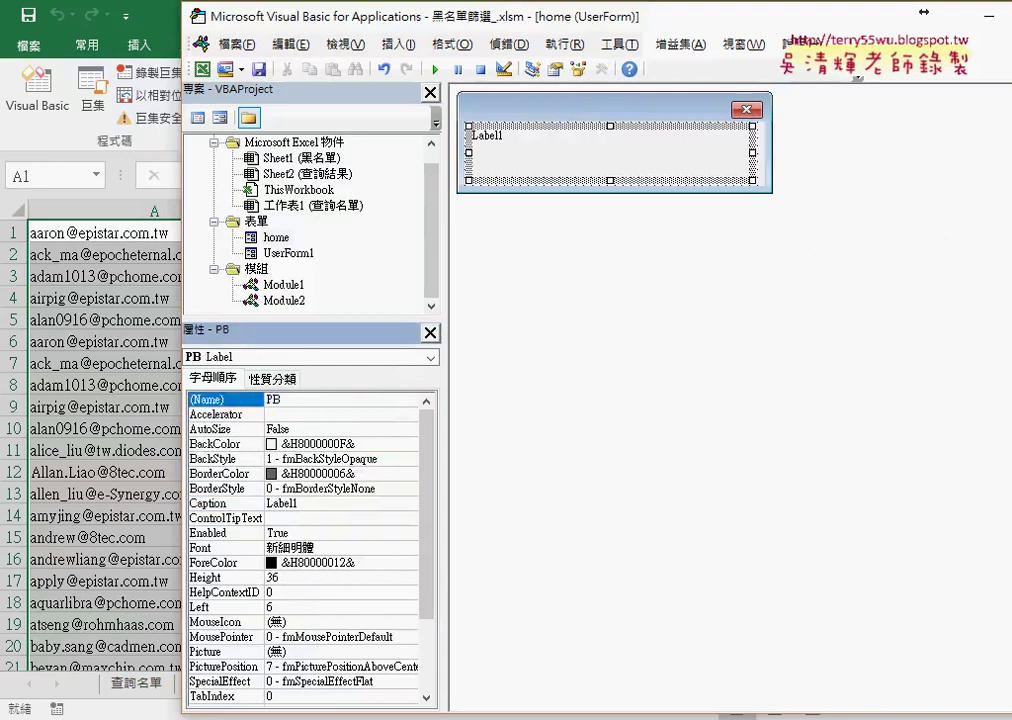
Clear the PB label's caption and set its BackColor to red from the palette
click(300, 503)
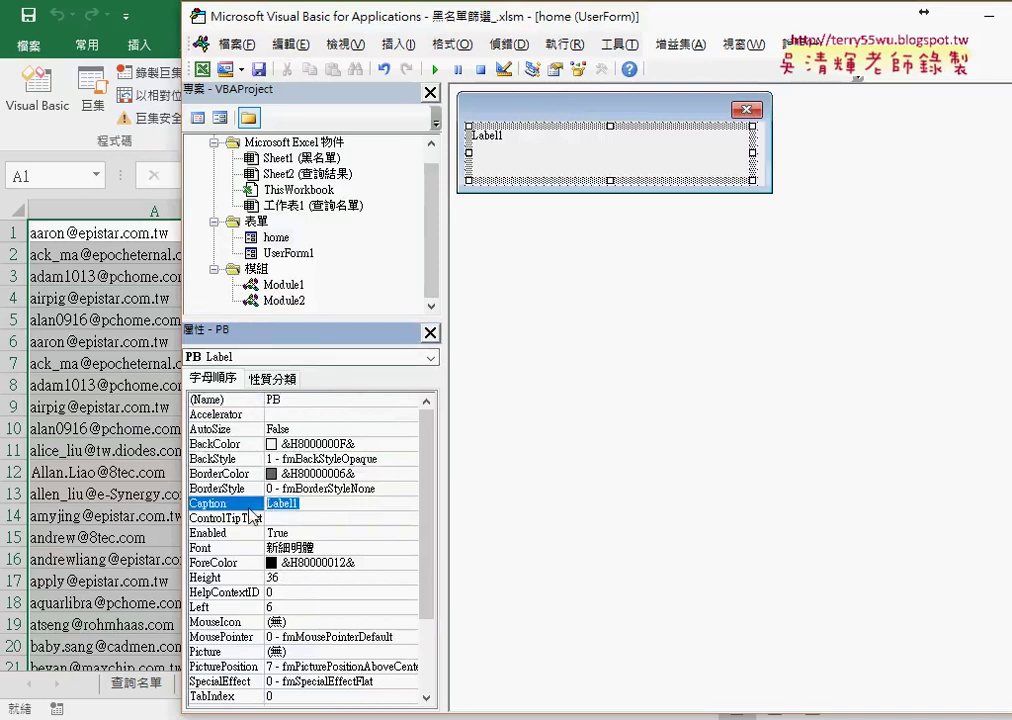
key(BackSpace)
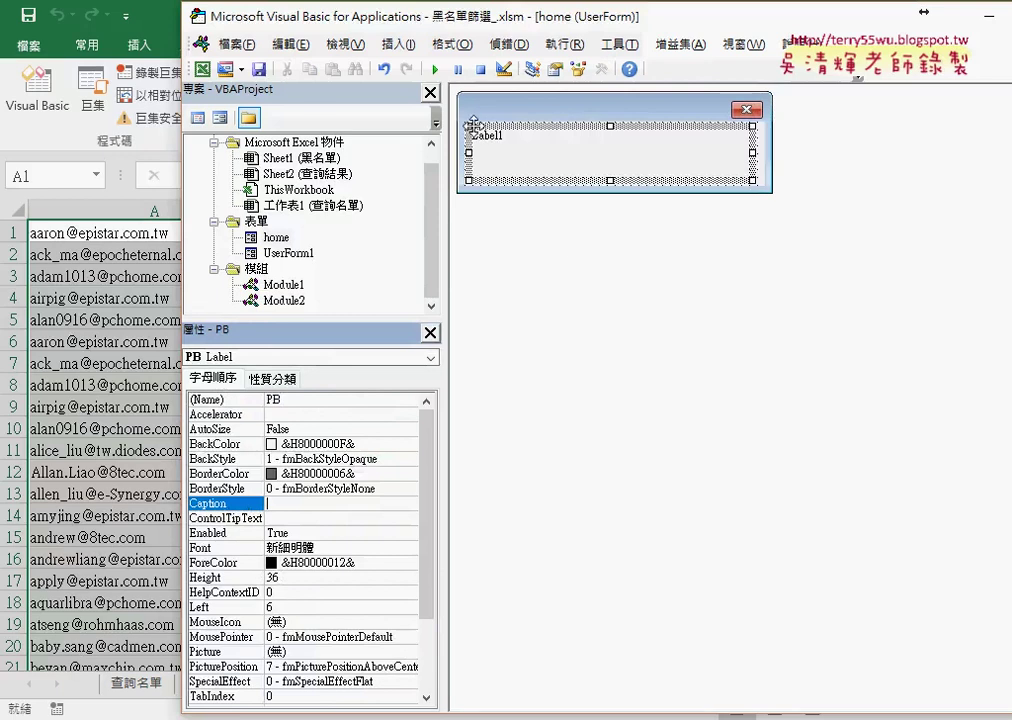
click(479, 127)
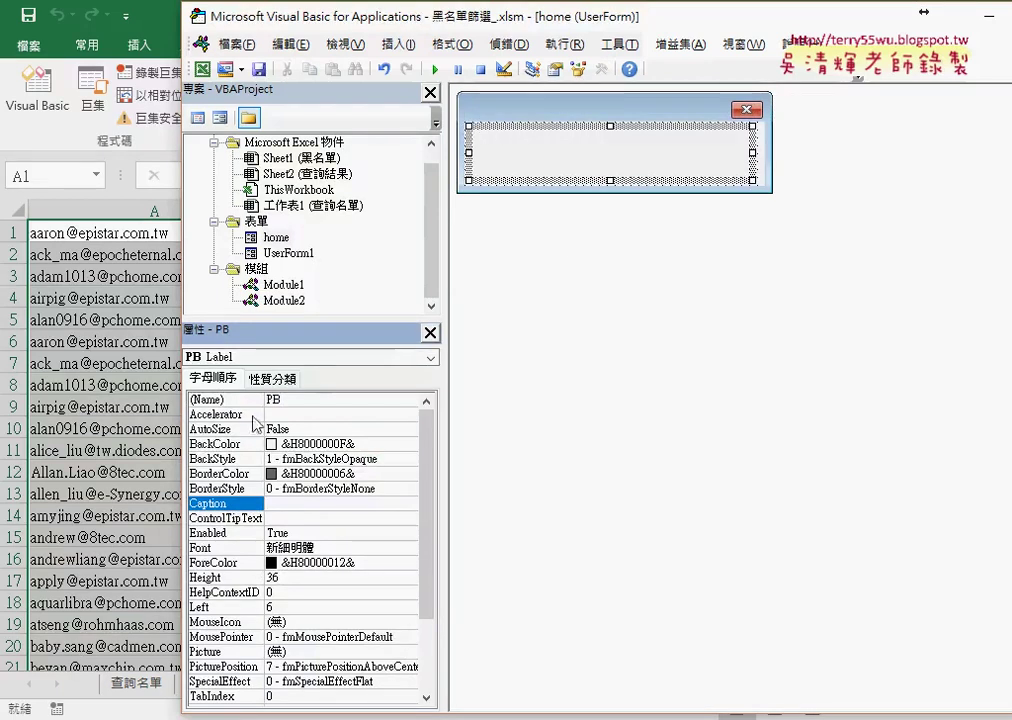
click(328, 441)
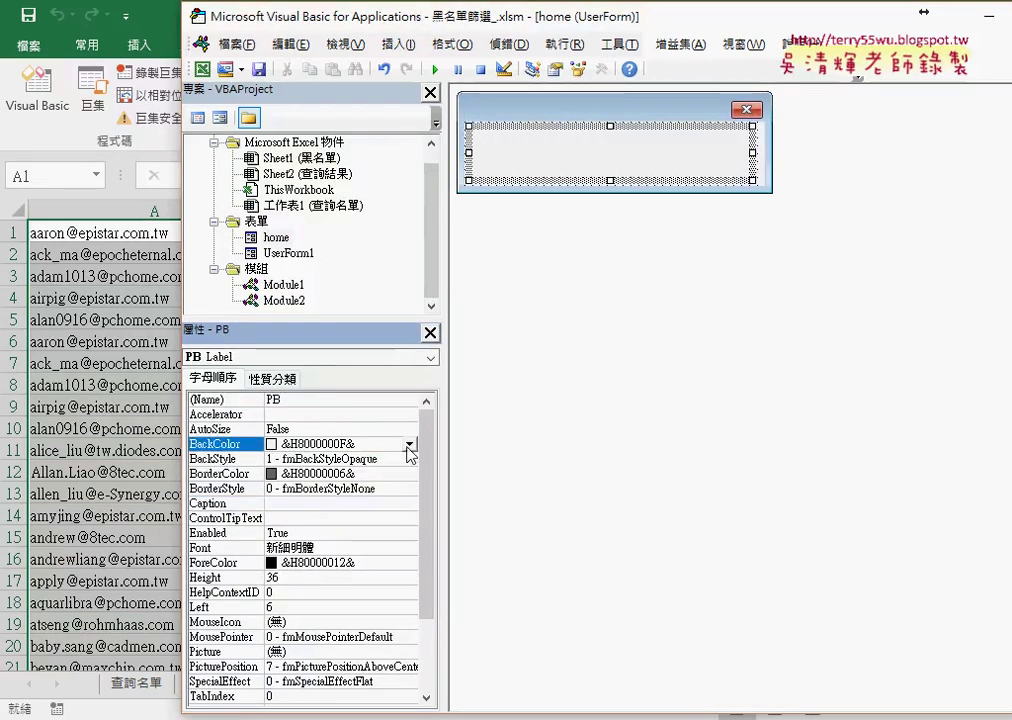
click(409, 444)
click(276, 464)
click(286, 515)
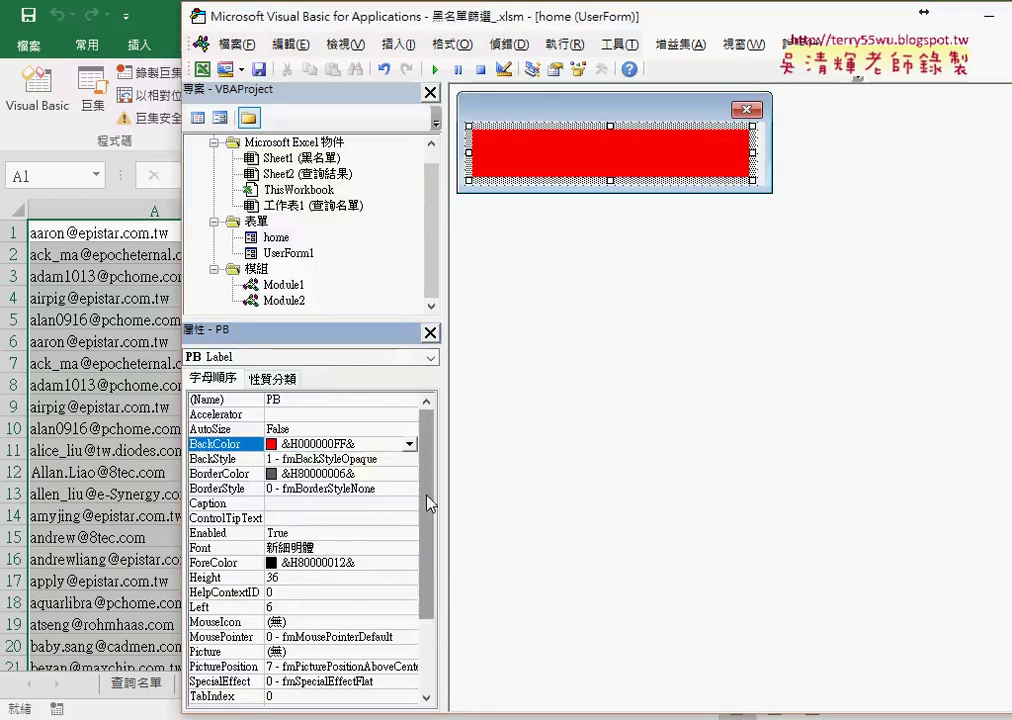
scroll(338, 460, down, 3)
Set the PB bar's Width to 200
click(237, 681)
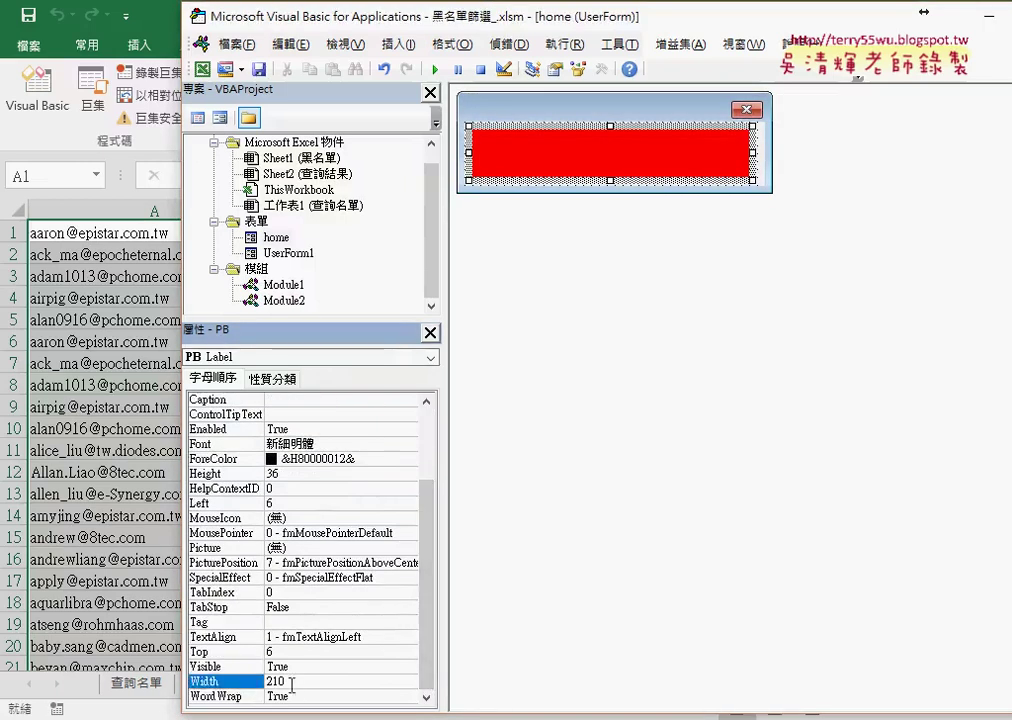
text(200)
key(Return)
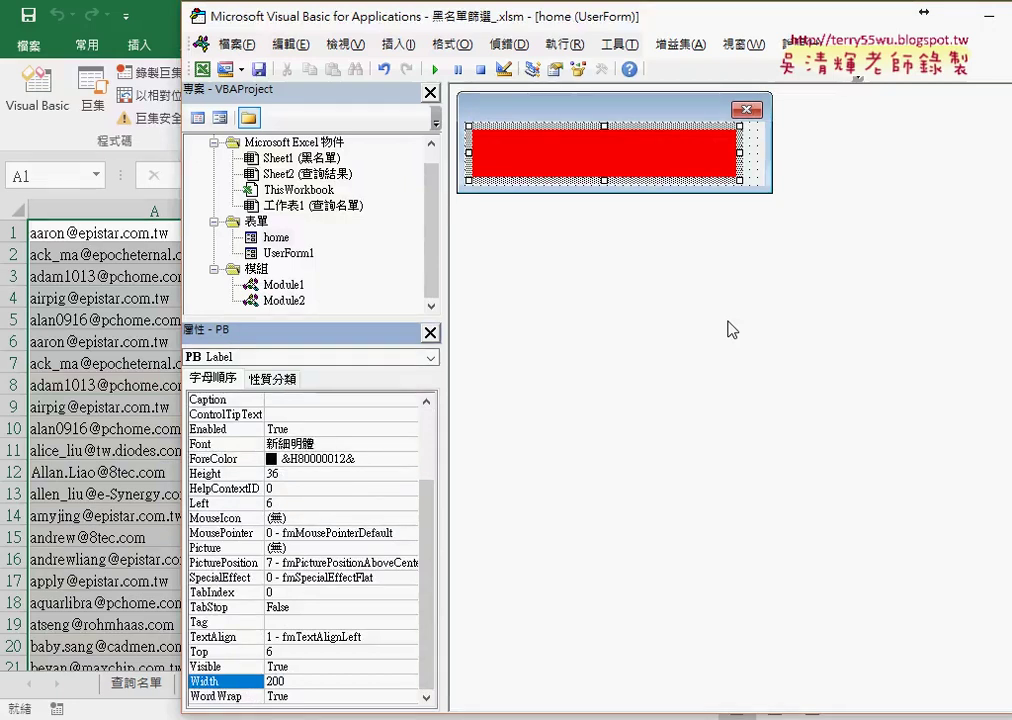
Resize the home form to 231.75 wide and open its code window
click(759, 162)
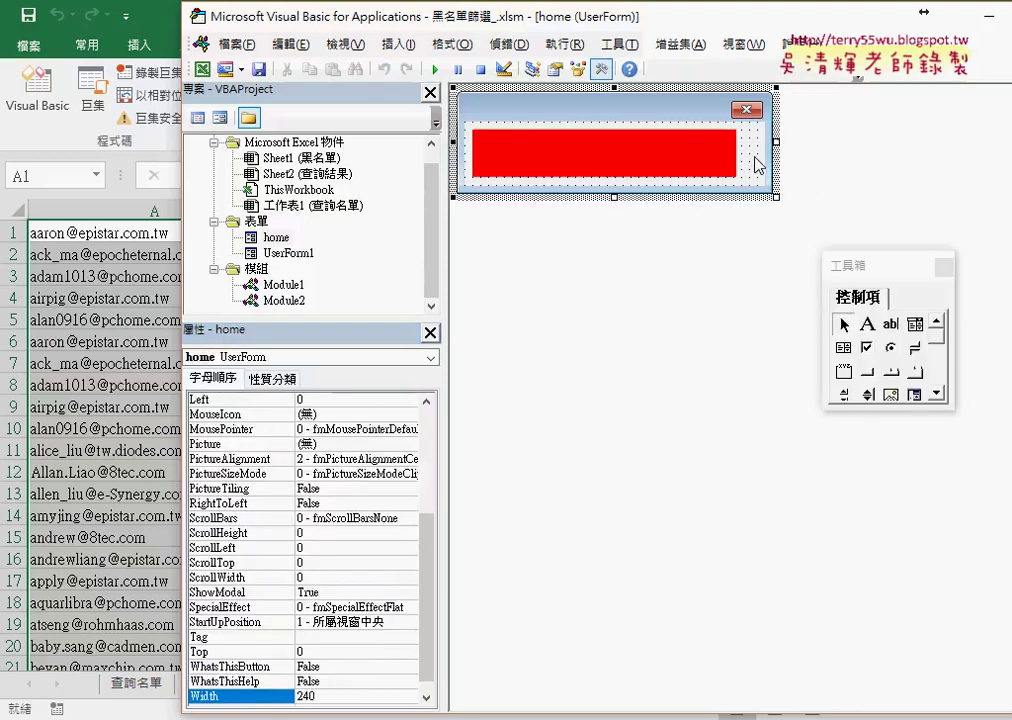
drag(776, 143, 757, 143)
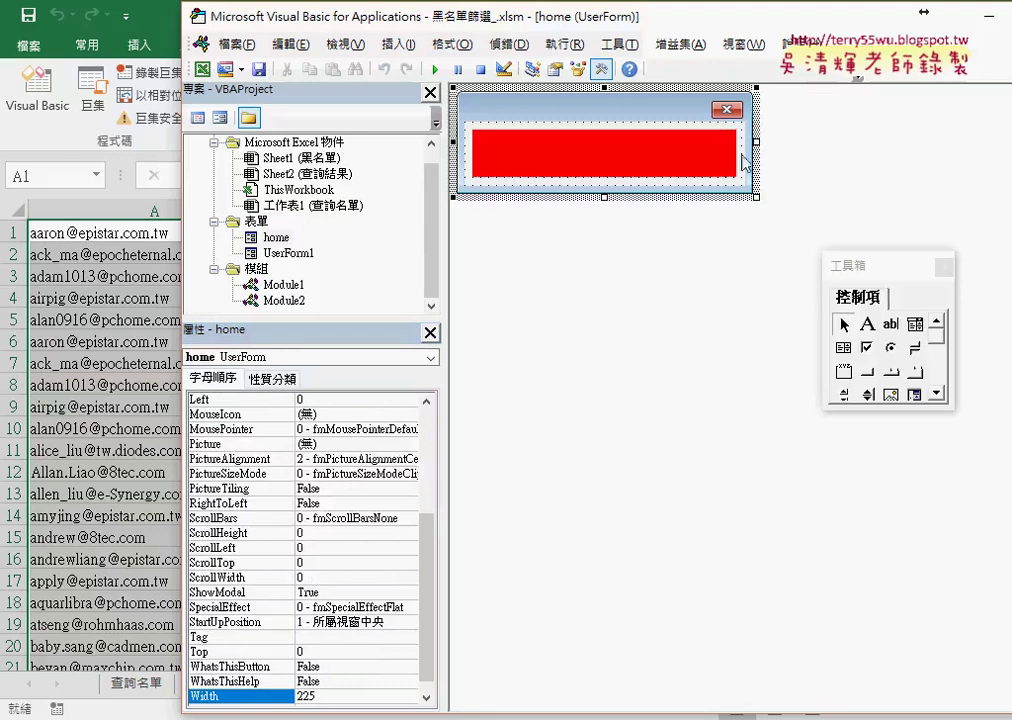
drag(757, 143, 766, 143)
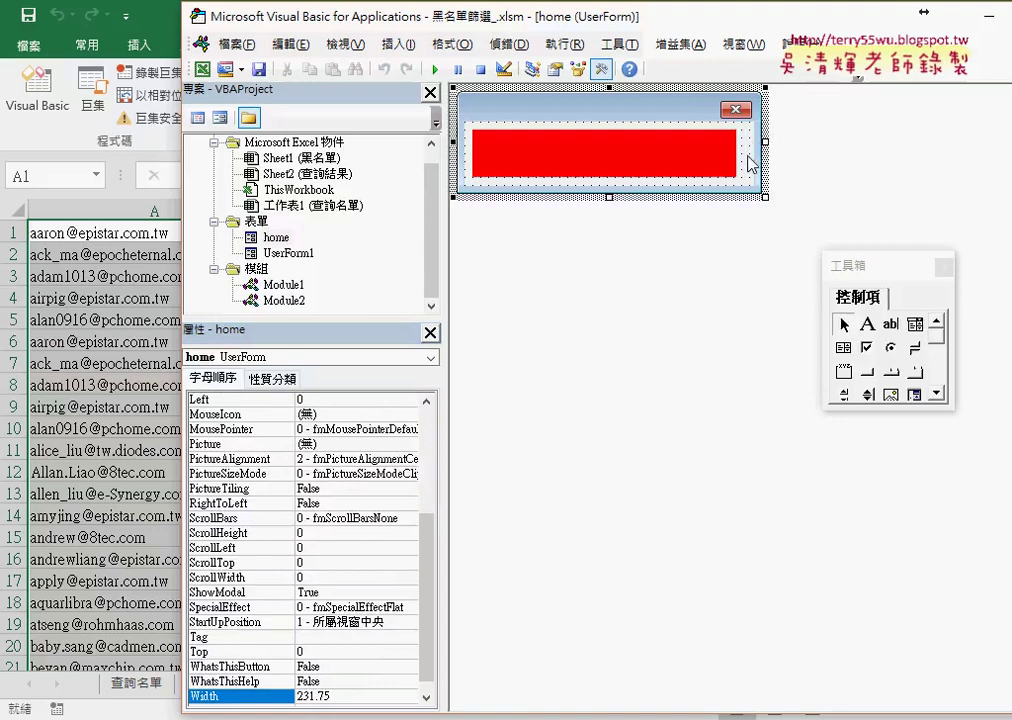
double_click(752, 165)
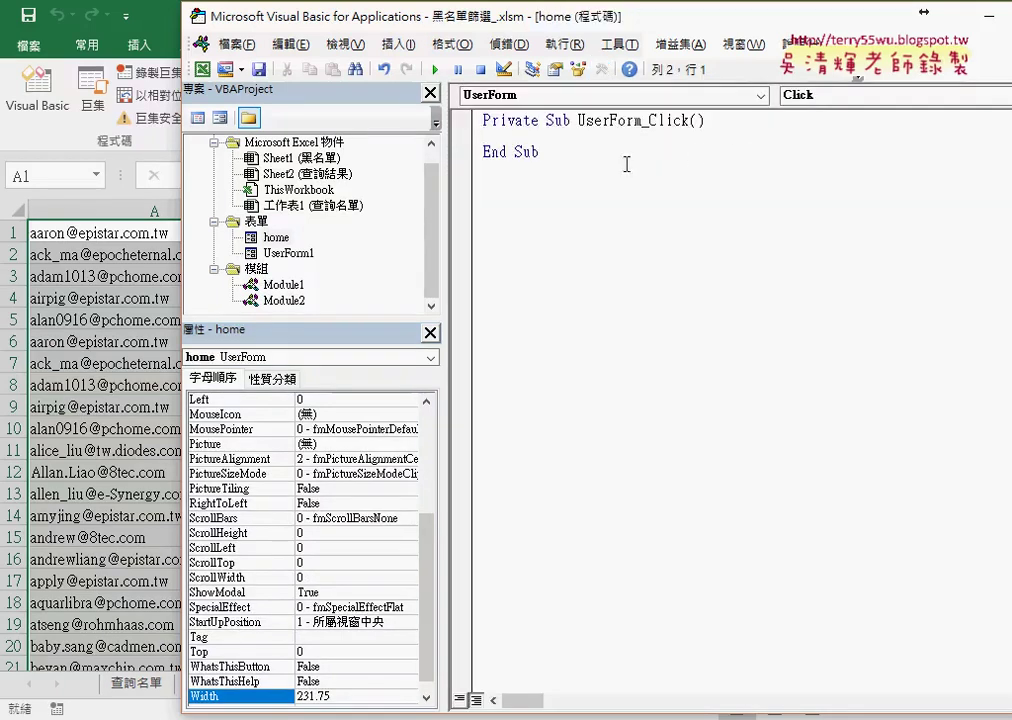
Copy the UserForm_Activate procedure from the Google Docs notes and return to the VBA editor
drag(545, 152, 455, 118)
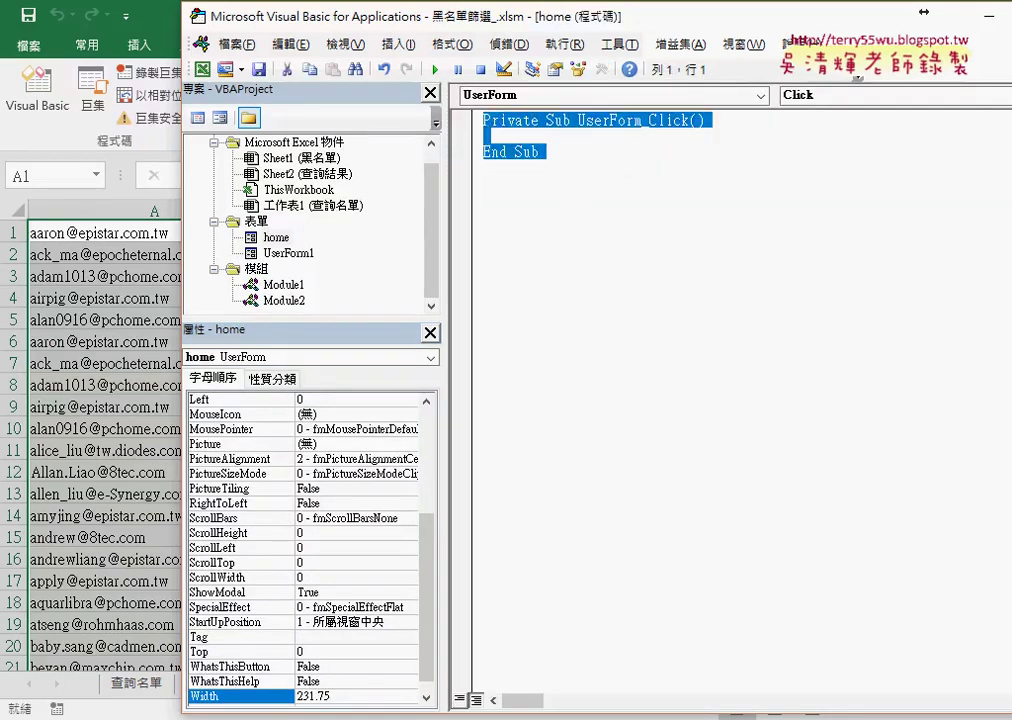
click(271, 710)
scroll(497, 418, down, 2)
scroll(497, 418, down, 5)
scroll(500, 420, down, 8)
scroll(502, 420, up, 1)
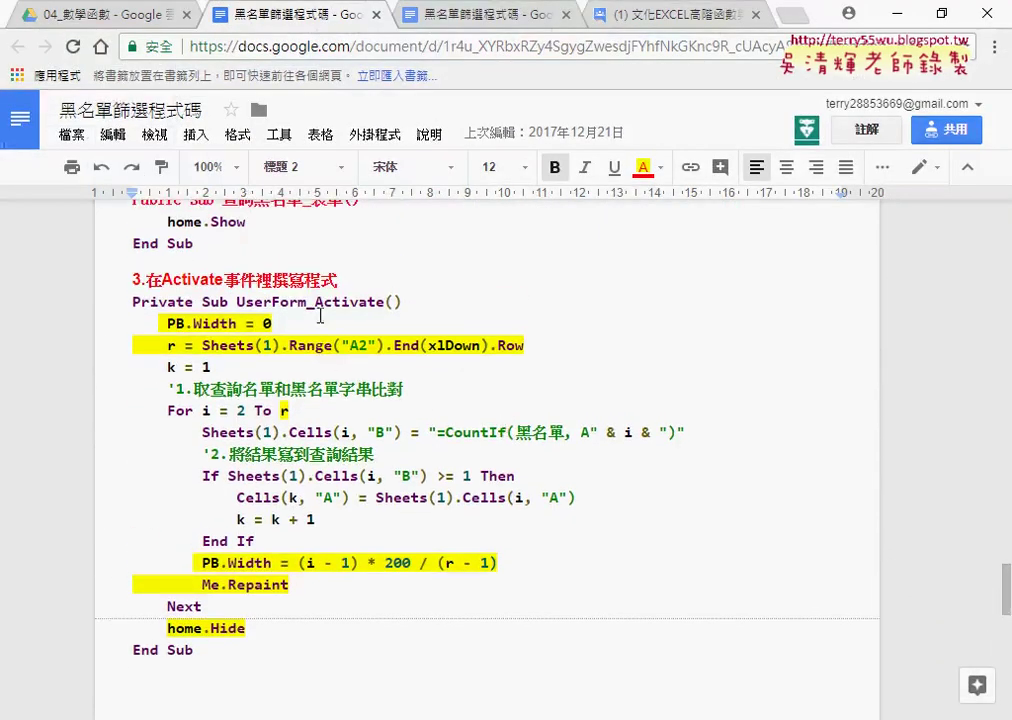
drag(131, 302, 401, 302)
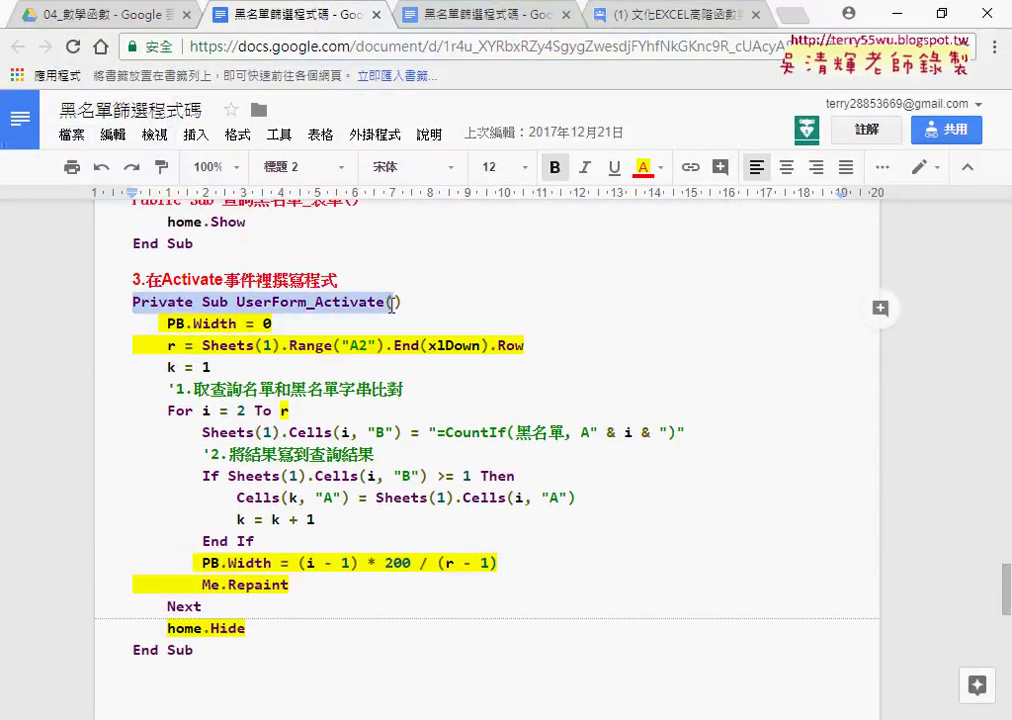
drag(213, 660, 97, 302)
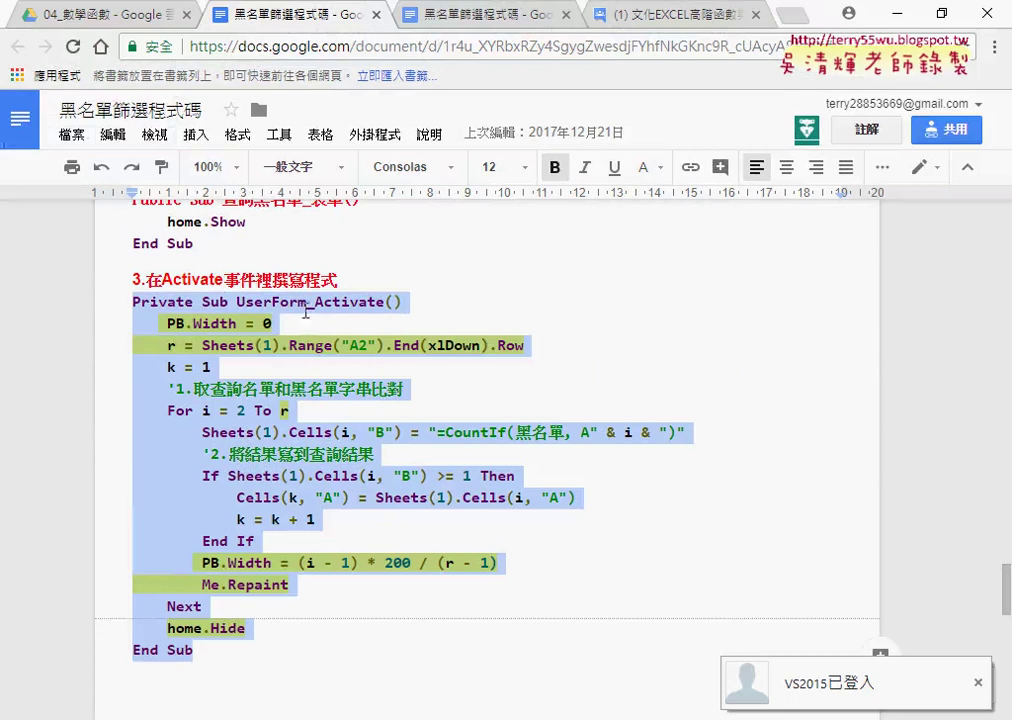
mouse_move(507, 719)
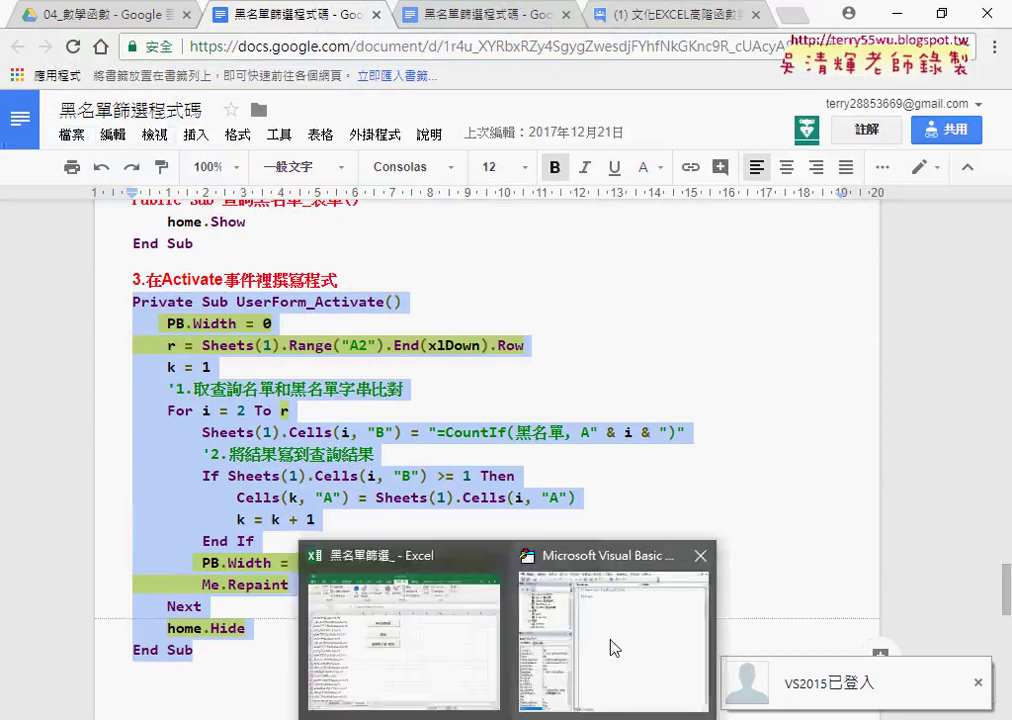
click(612, 630)
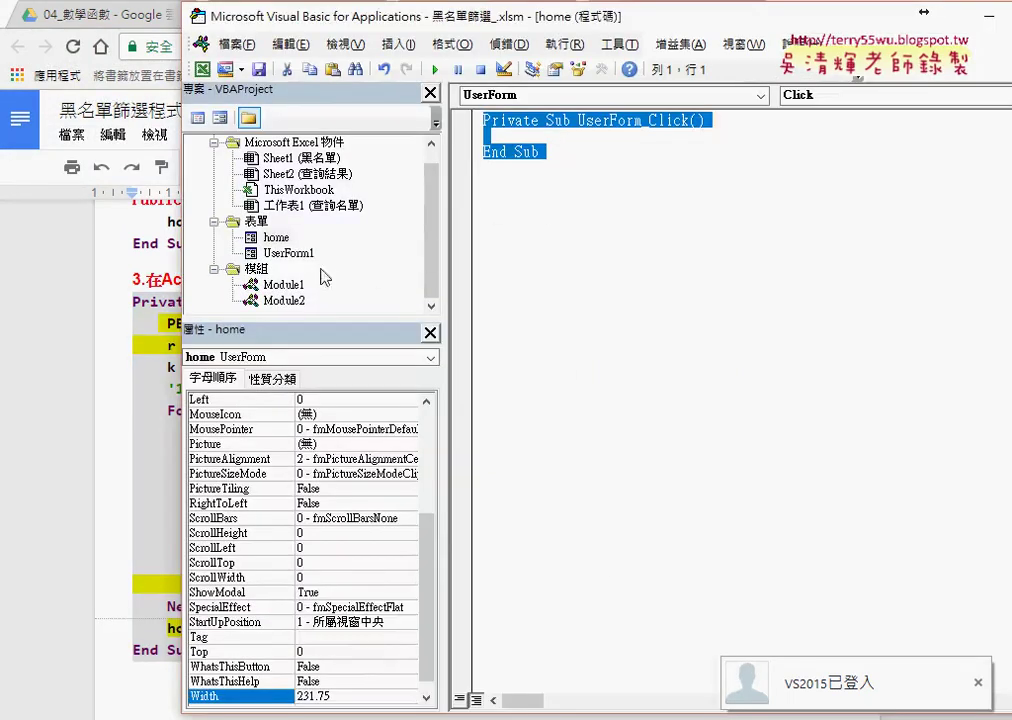
Overwrite all code in the home form's module with the copied UserForm_Activate procedure
double_click(272, 237)
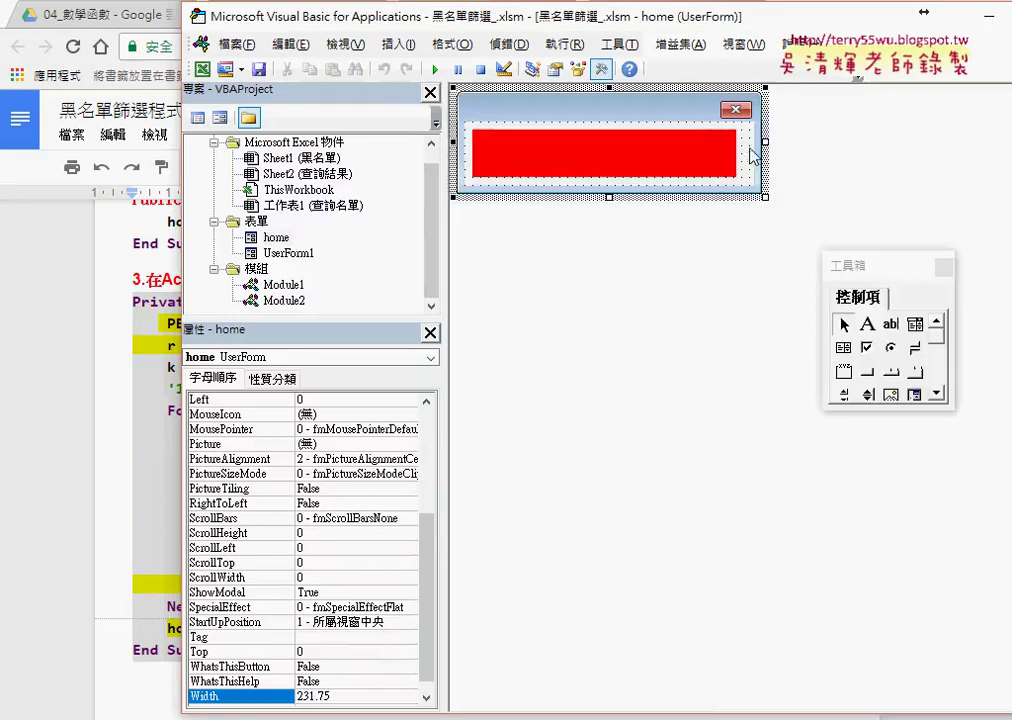
double_click(591, 120)
key(ctrl+a)
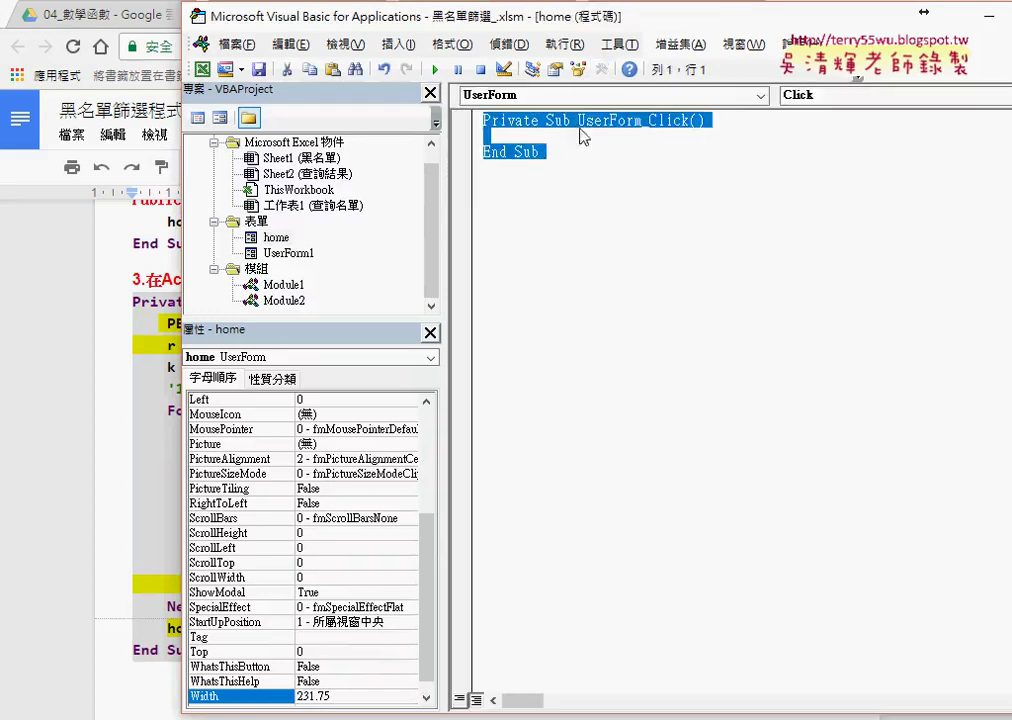
right_click(612, 127)
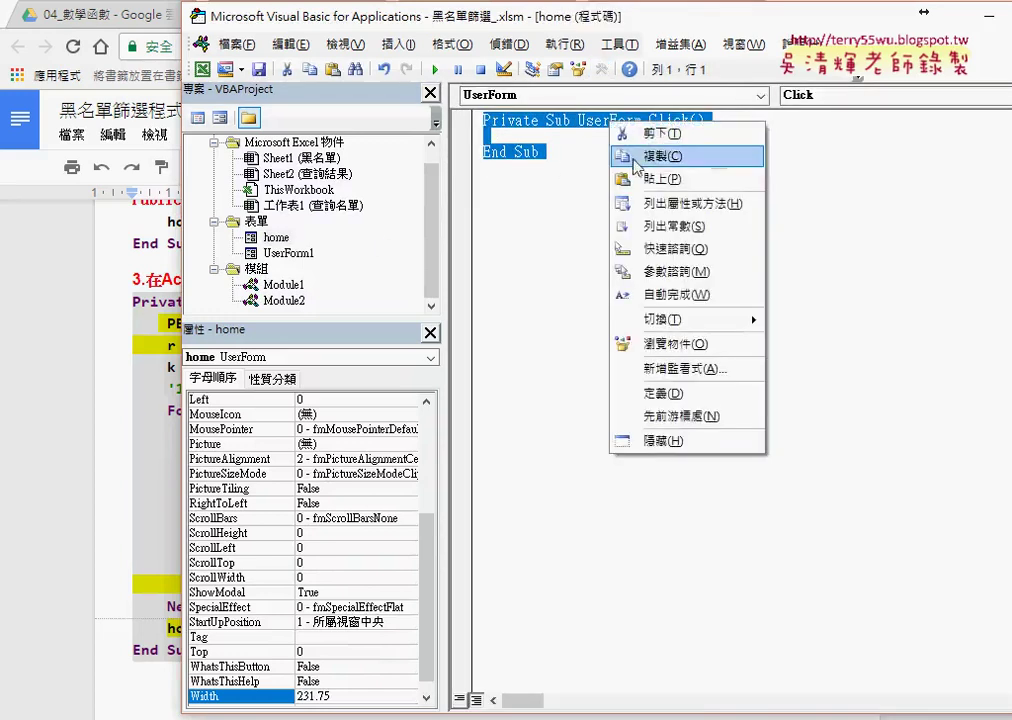
click(655, 179)
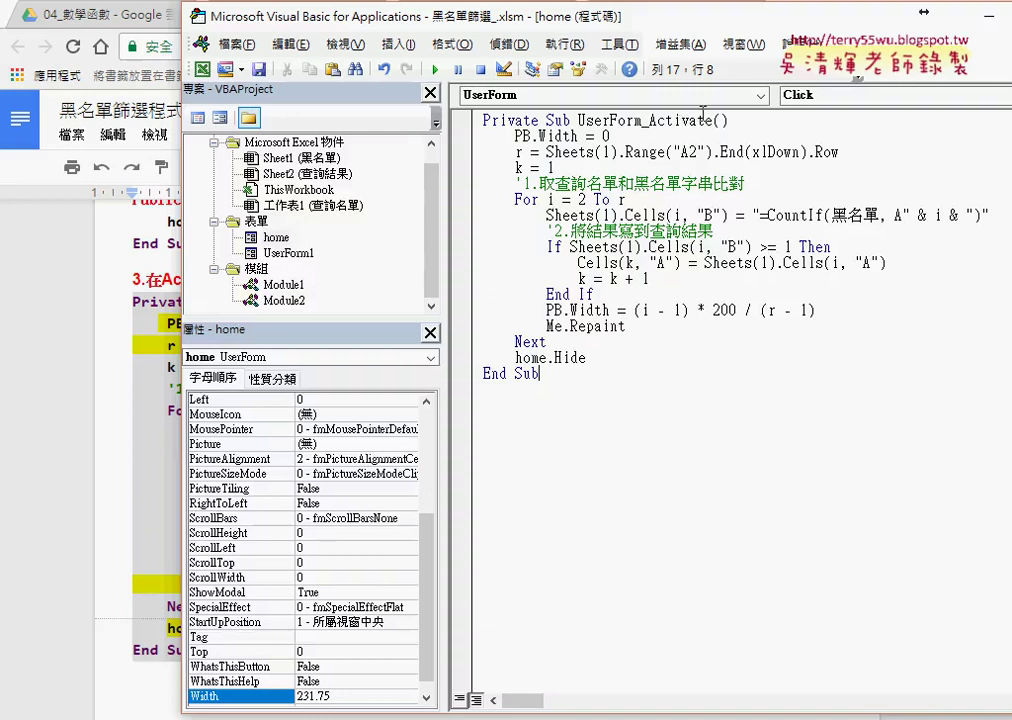
Review the pasted code's Next line, last-row expression and variable r
click(533, 341)
click(523, 341)
drag(839, 152, 547, 152)
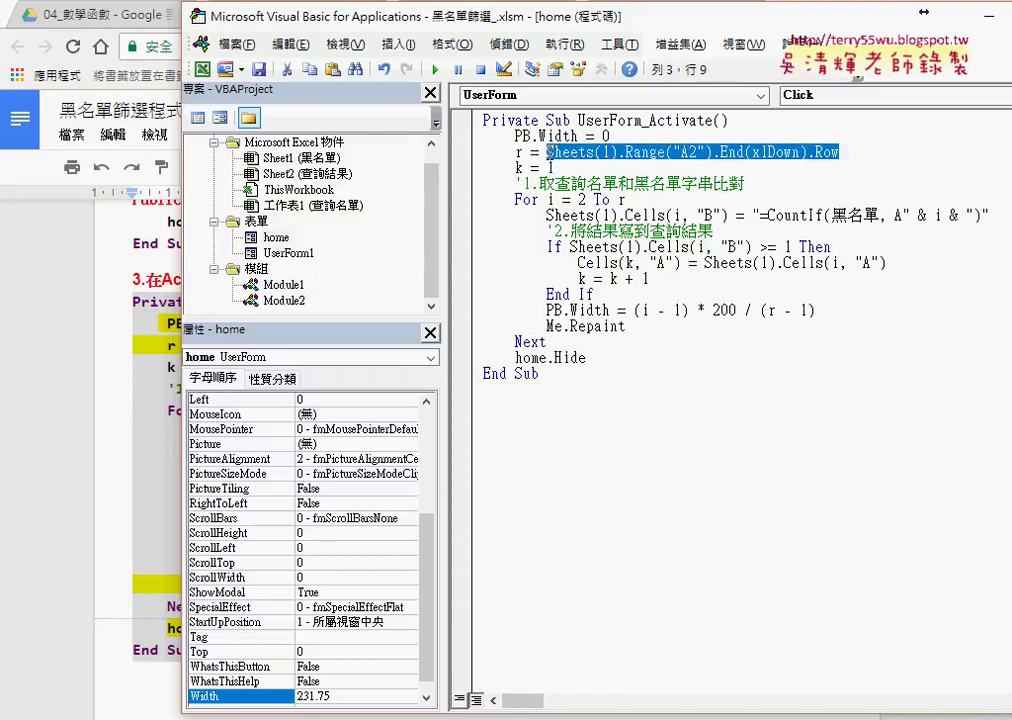
double_click(518, 152)
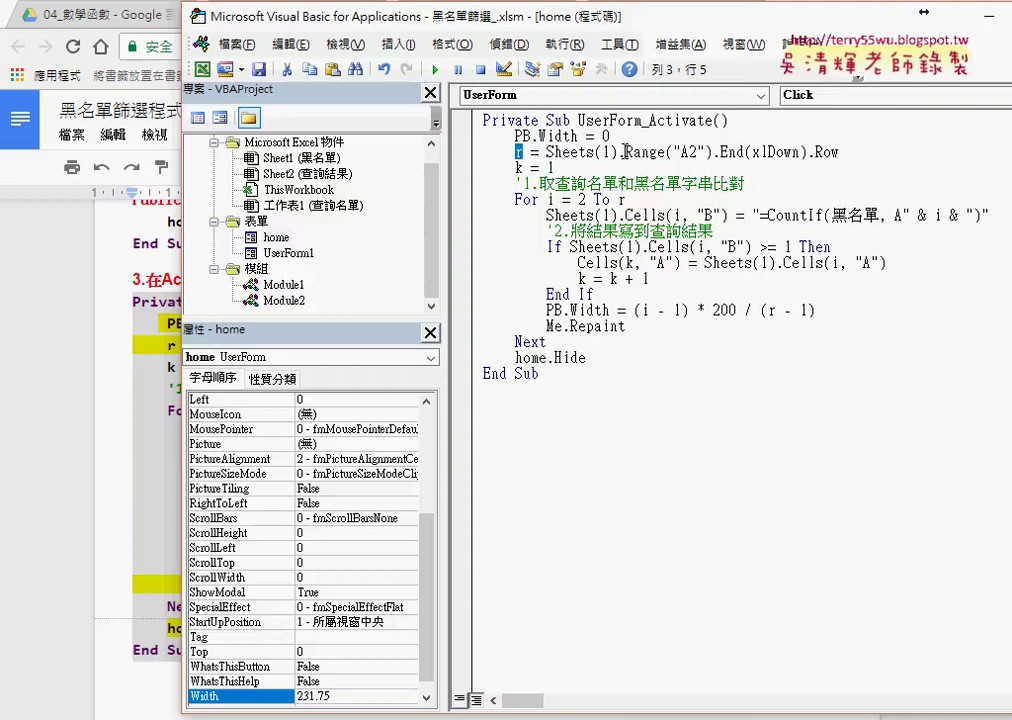
click(275, 238)
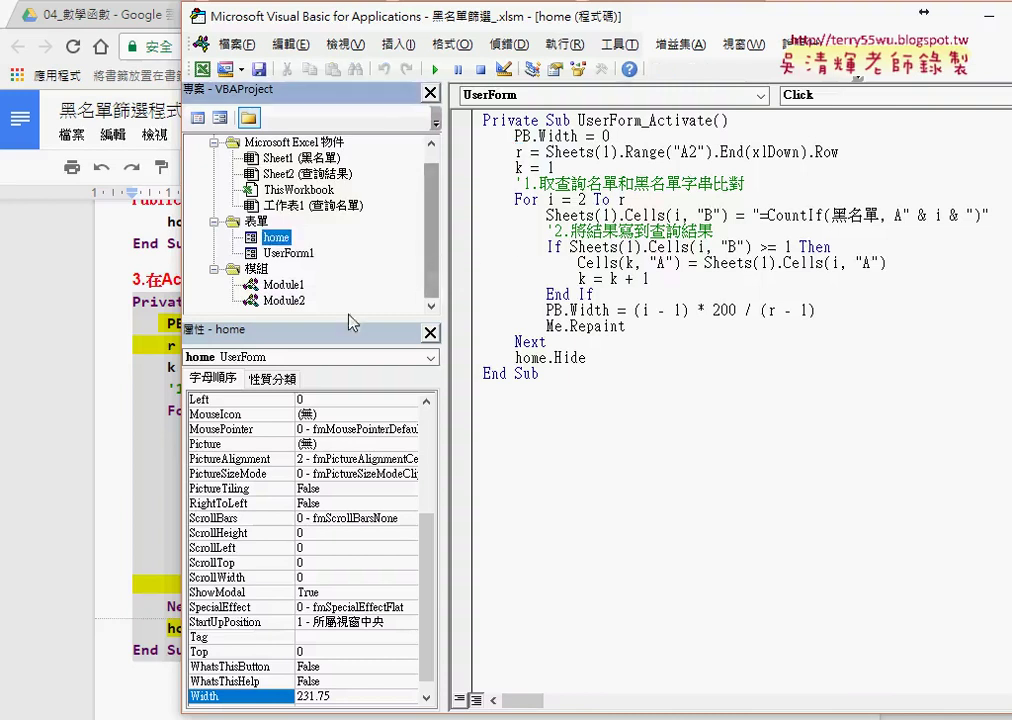
In Module2's 查詢黑名單_表單 macro, replace UserForm1.Show with home.Show
double_click(270, 305)
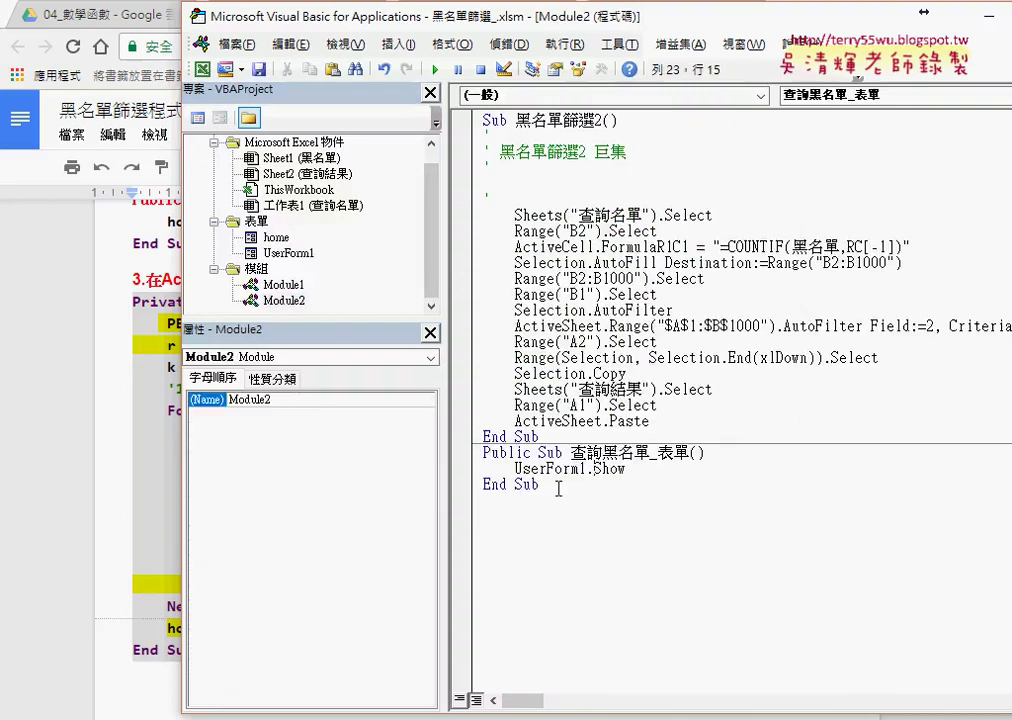
drag(540, 484, 482, 452)
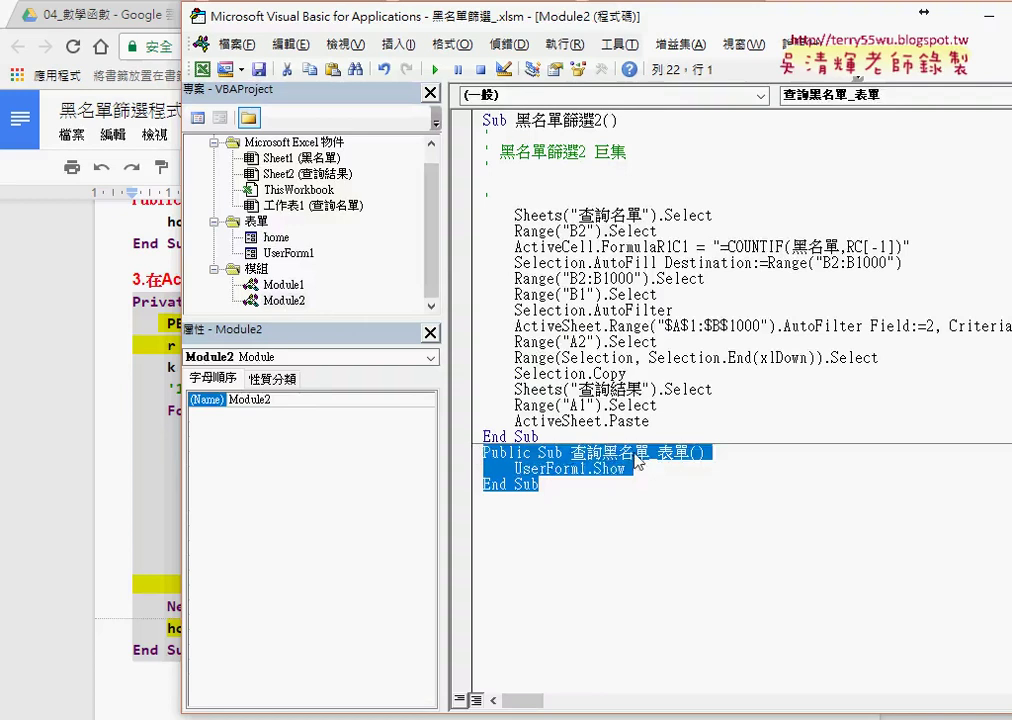
drag(570, 452, 650, 452)
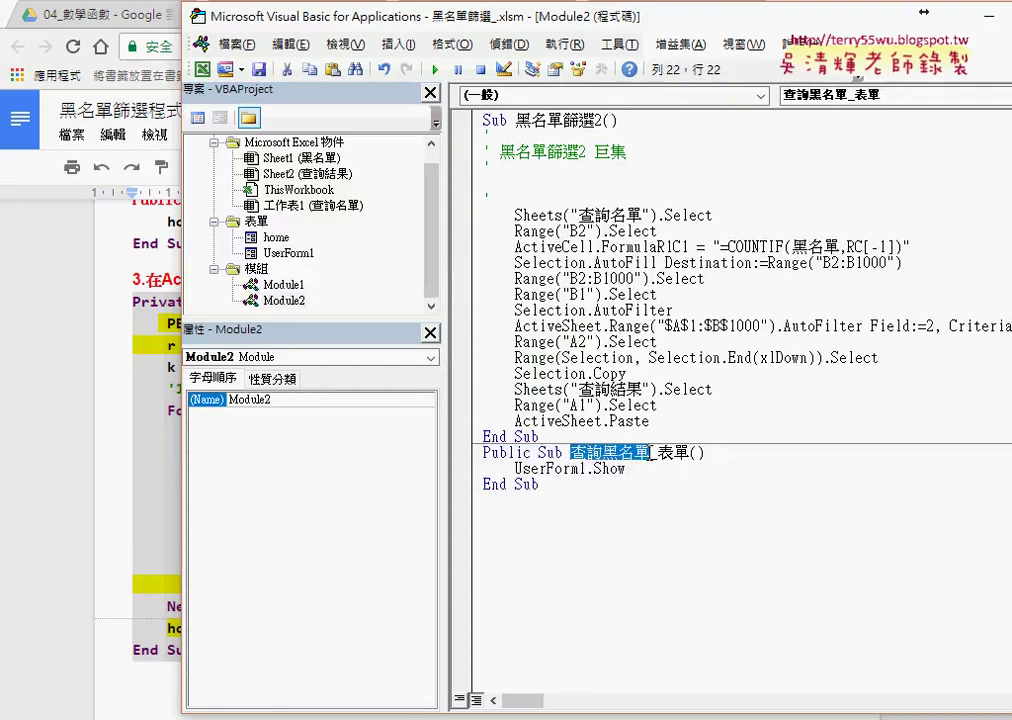
drag(650, 452, 688, 454)
drag(627, 468, 514, 469)
key(Delete)
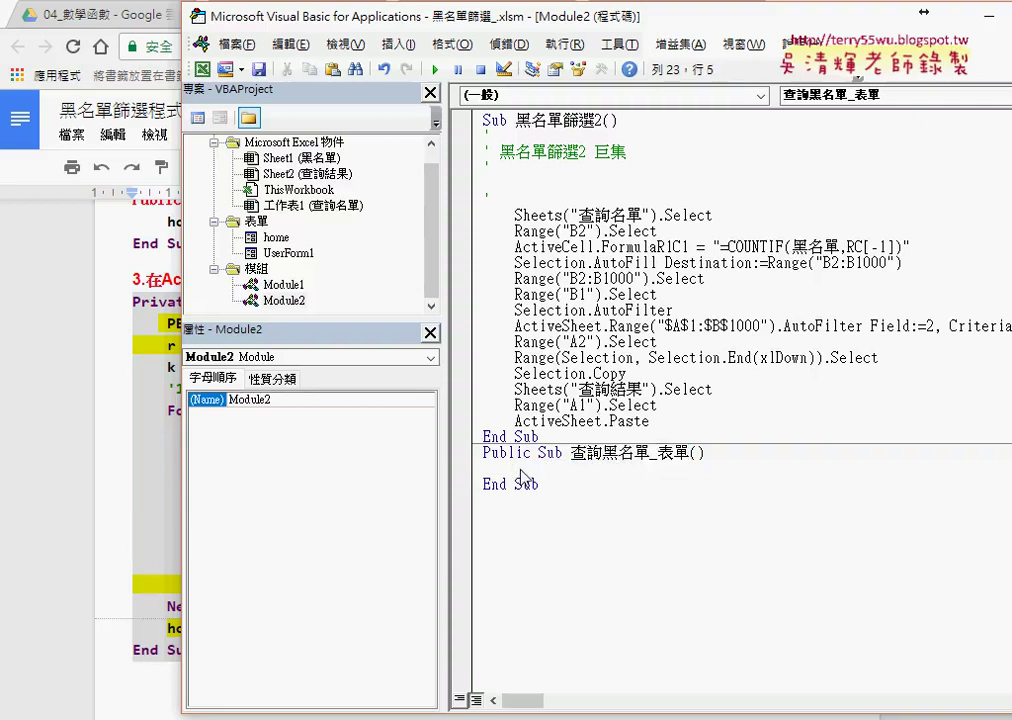
text(home.)
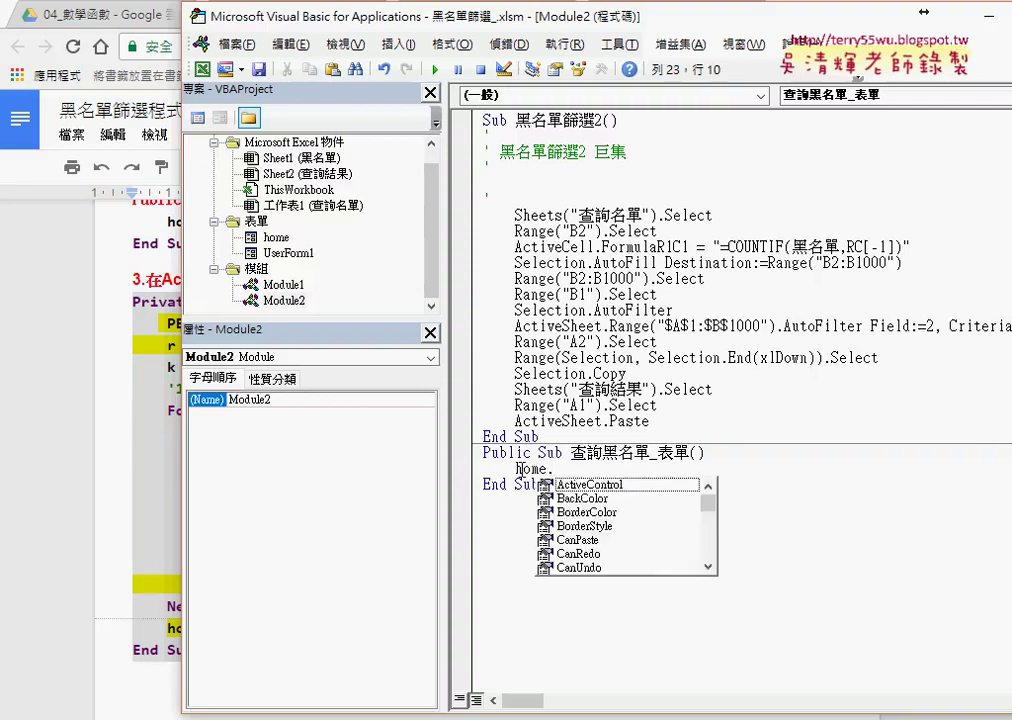
text(show)
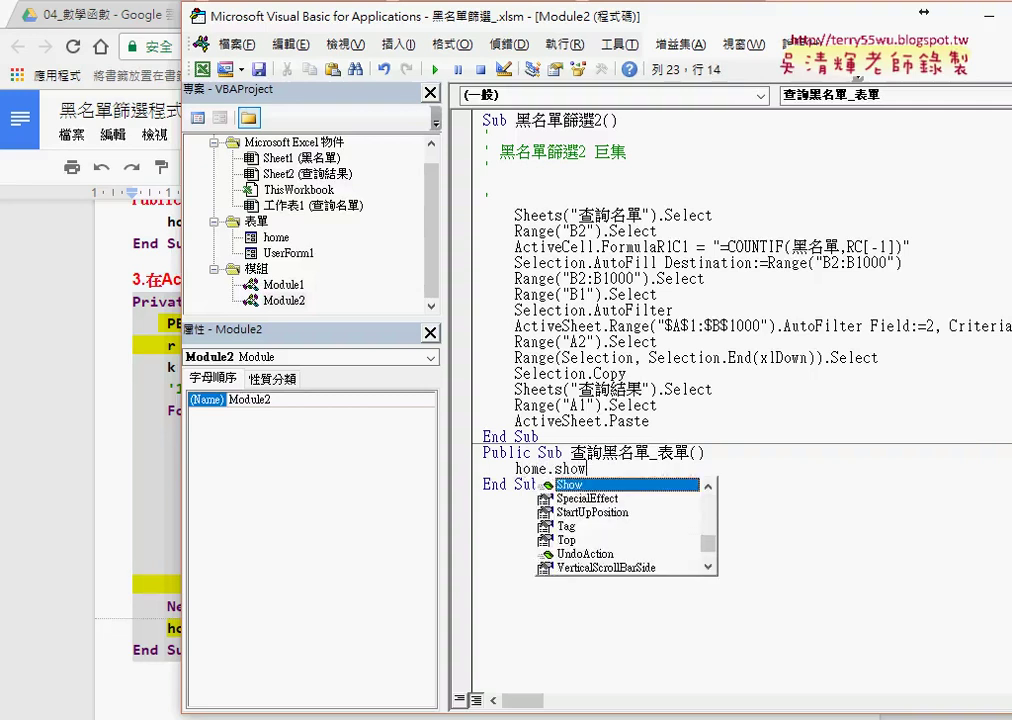
click(841, 495)
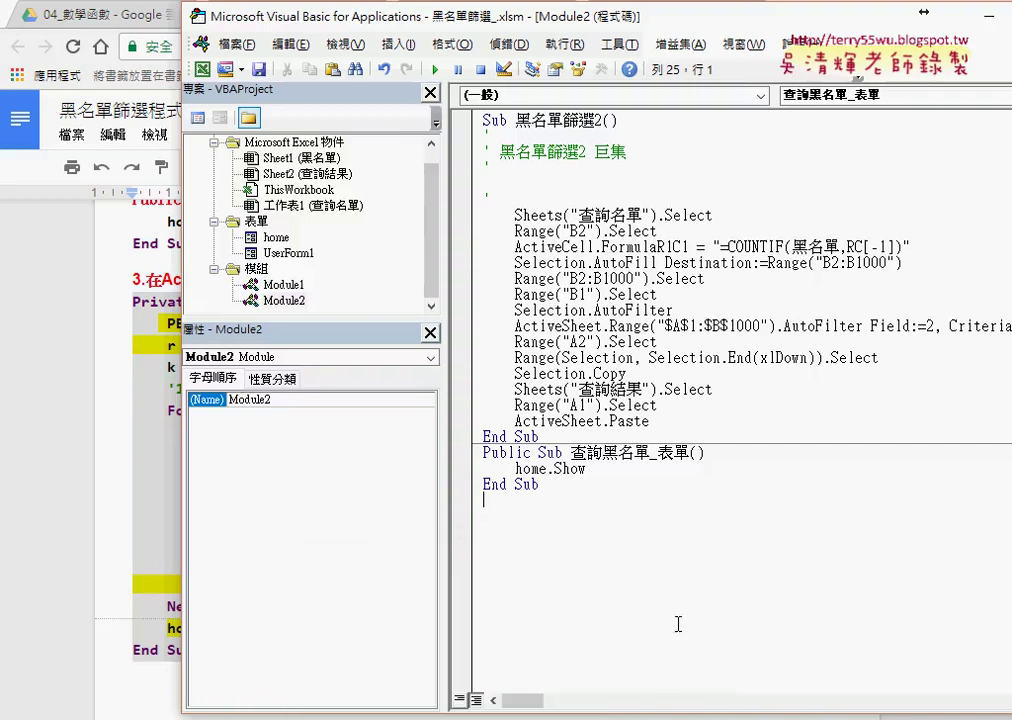
Scroll through the progress-bar notes in Google Docs, then return to the Excel workbook
mouse_move(507, 718)
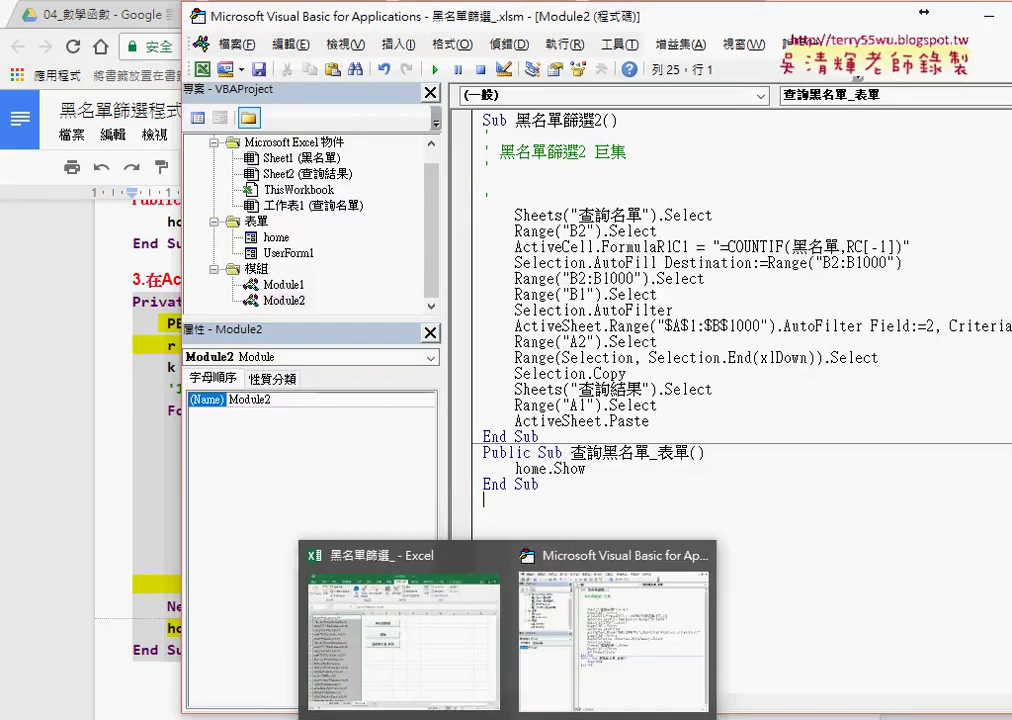
click(294, 718)
scroll(463, 457, up, 1)
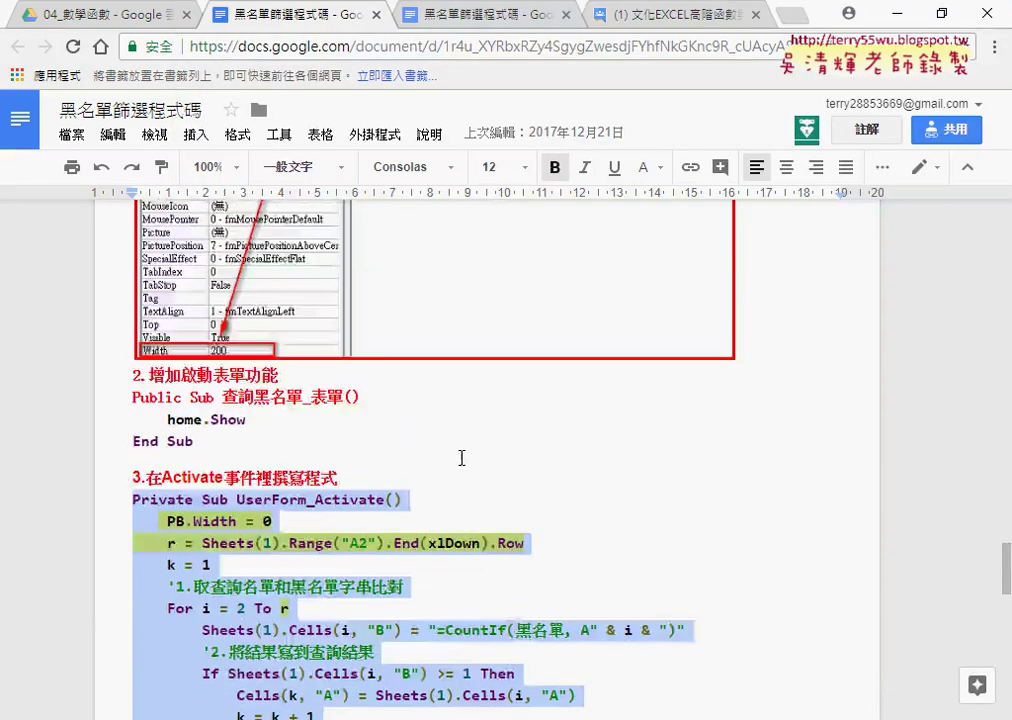
scroll(463, 457, up, 3)
scroll(461, 458, up, 1)
scroll(454, 445, up, 1)
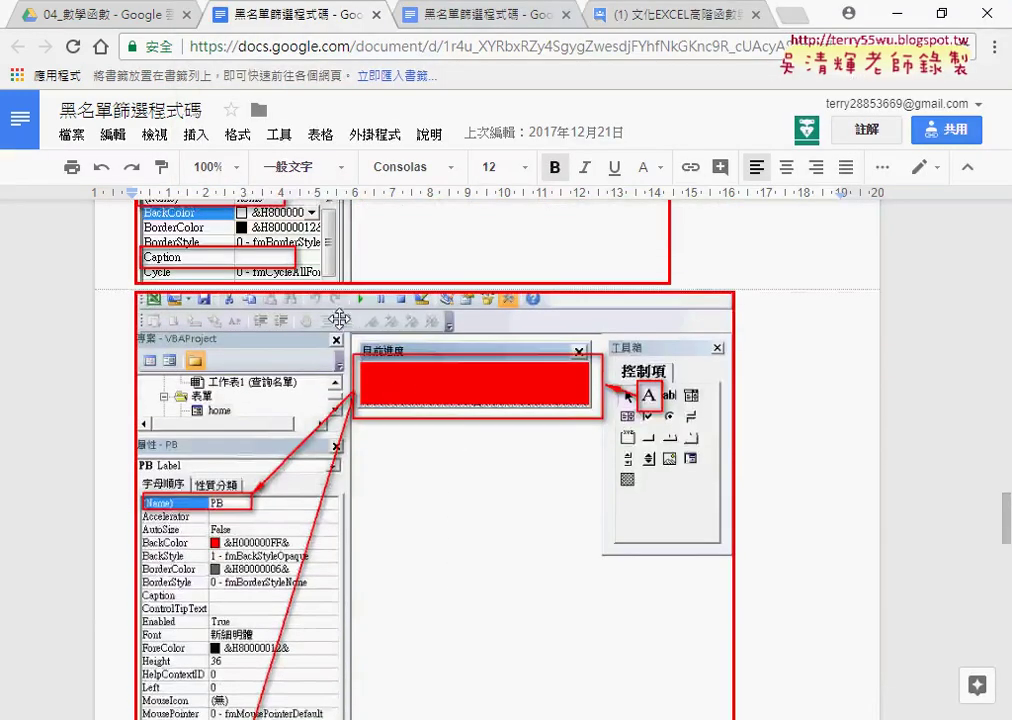
scroll(271, 254, up, 2)
scroll(234, 270, up, 2)
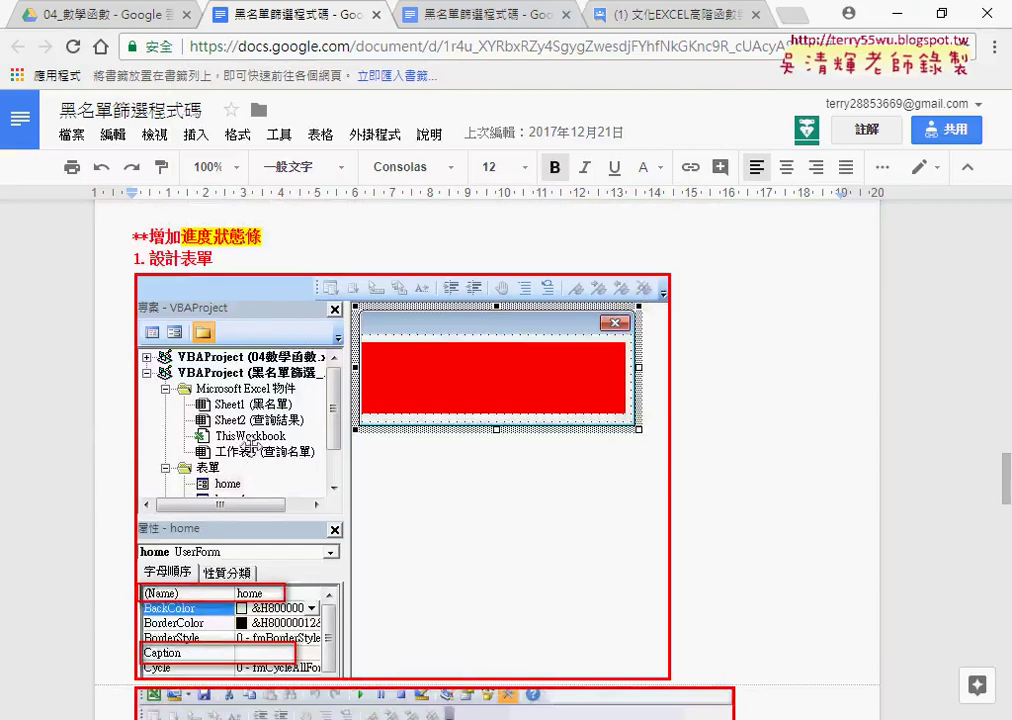
scroll(236, 365, down, 1)
scroll(304, 471, down, 1)
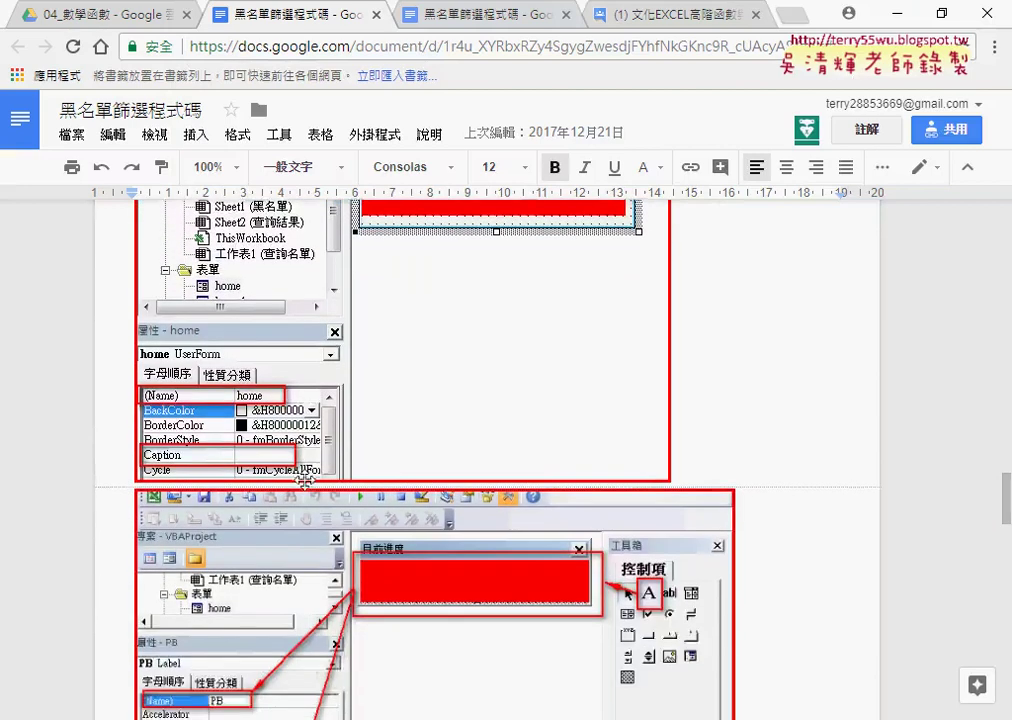
scroll(304, 475, down, 2)
scroll(358, 511, down, 2)
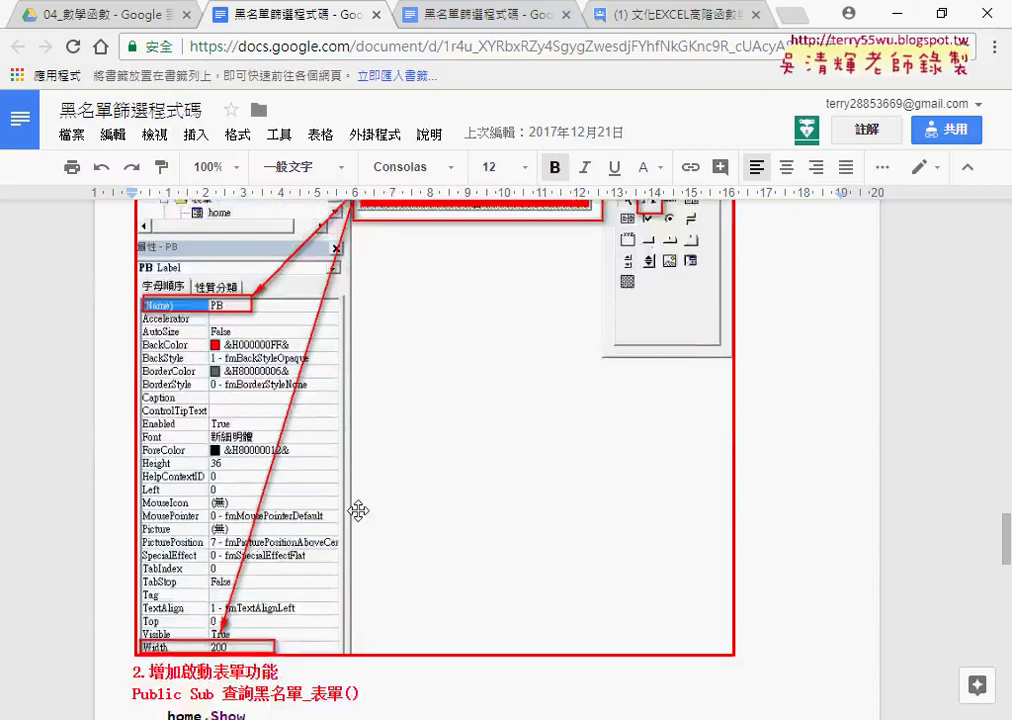
scroll(358, 511, down, 1)
scroll(350, 510, down, 2)
scroll(343, 508, down, 1)
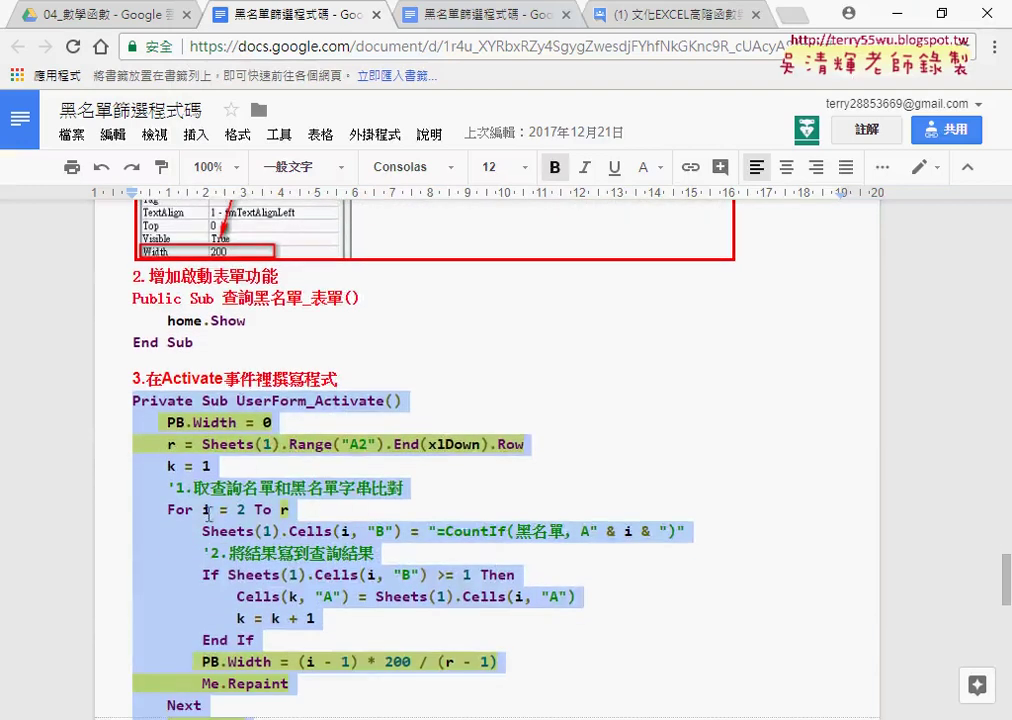
scroll(273, 543, down, 1)
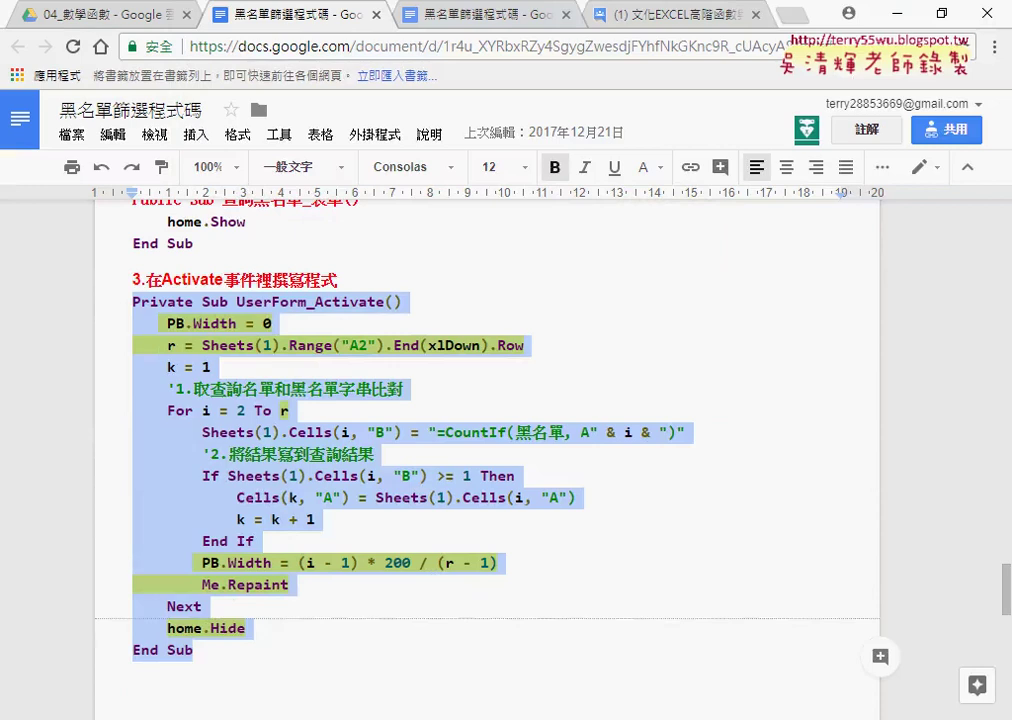
mouse_move(507, 719)
click(452, 661)
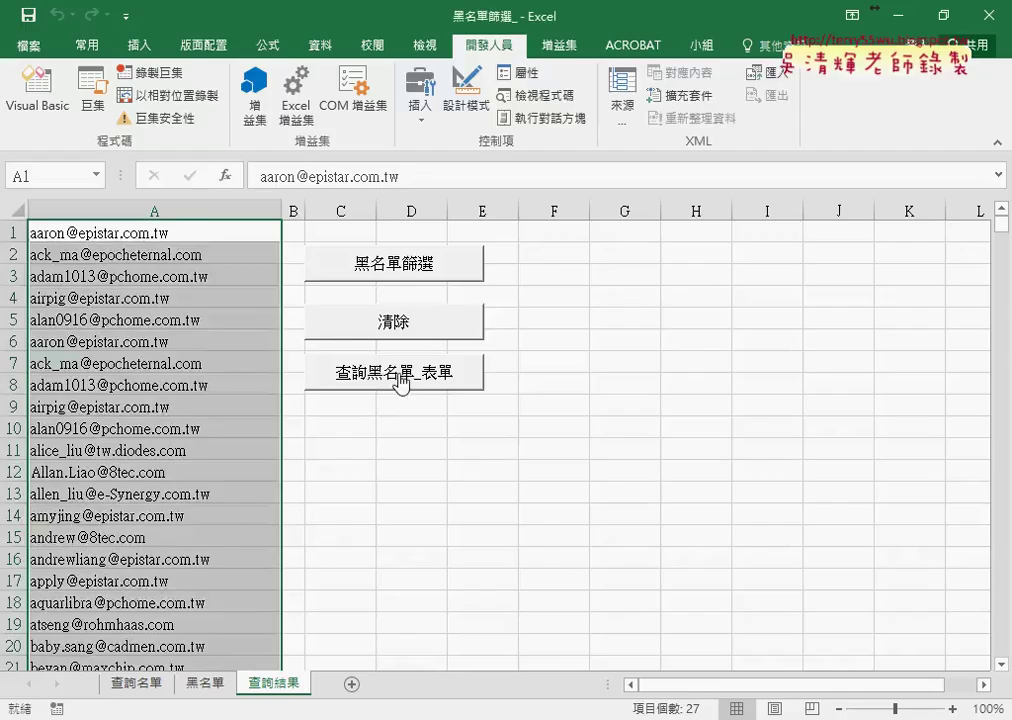
Clear column A with 清除 and run 查詢黑名單_表單, repeating the clear-and-run once more
click(412, 334)
click(409, 384)
click(420, 332)
click(425, 378)
Clear the results with 清除 and rerun 查詢黑名單_表單, letting the red bar fill
click(449, 332)
click(445, 378)
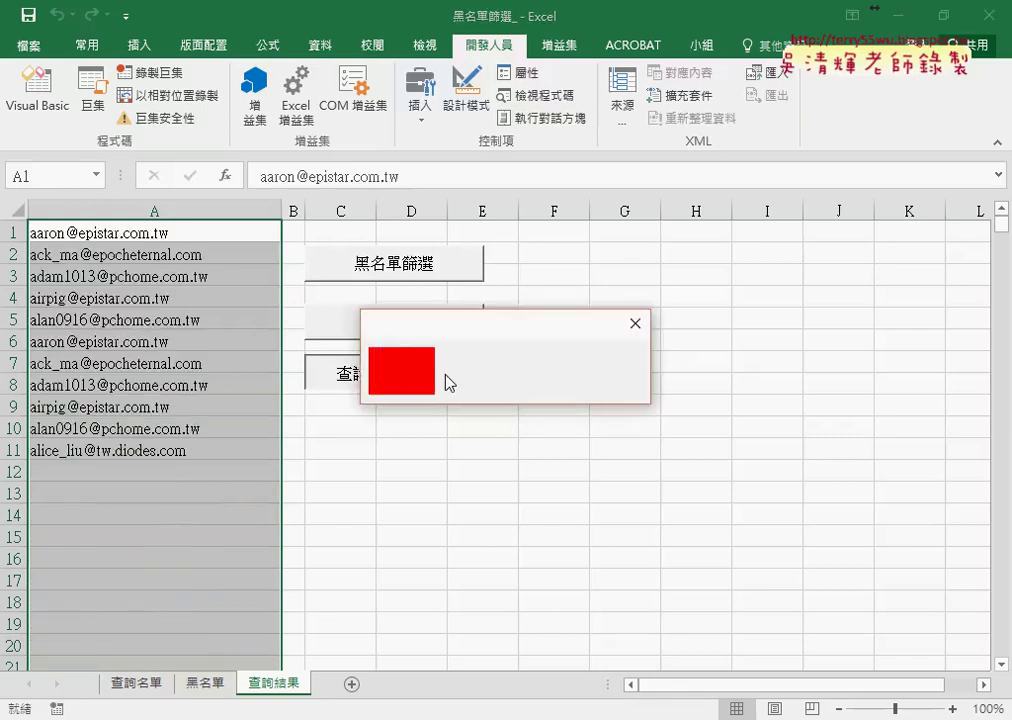